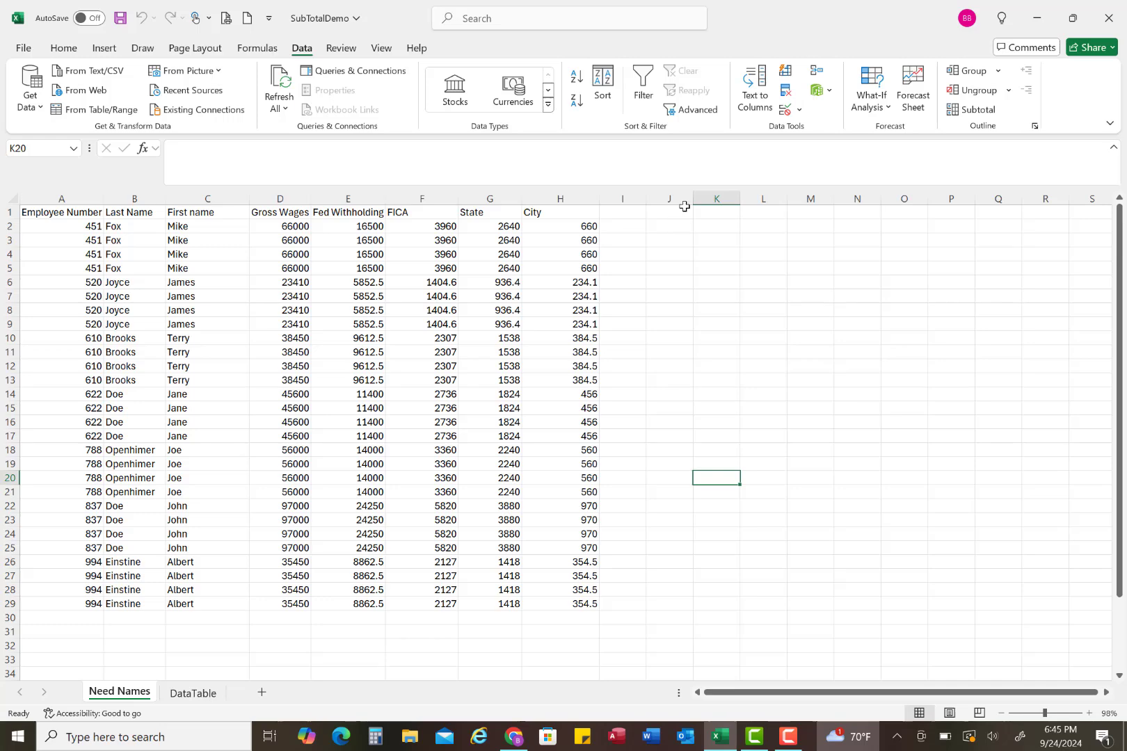
# Step: Widen column J and enter the current date, 9/24/2024, as a fixed value in J2
pyautogui.moveTo(693, 199); pyautogui.dragTo(717, 199)
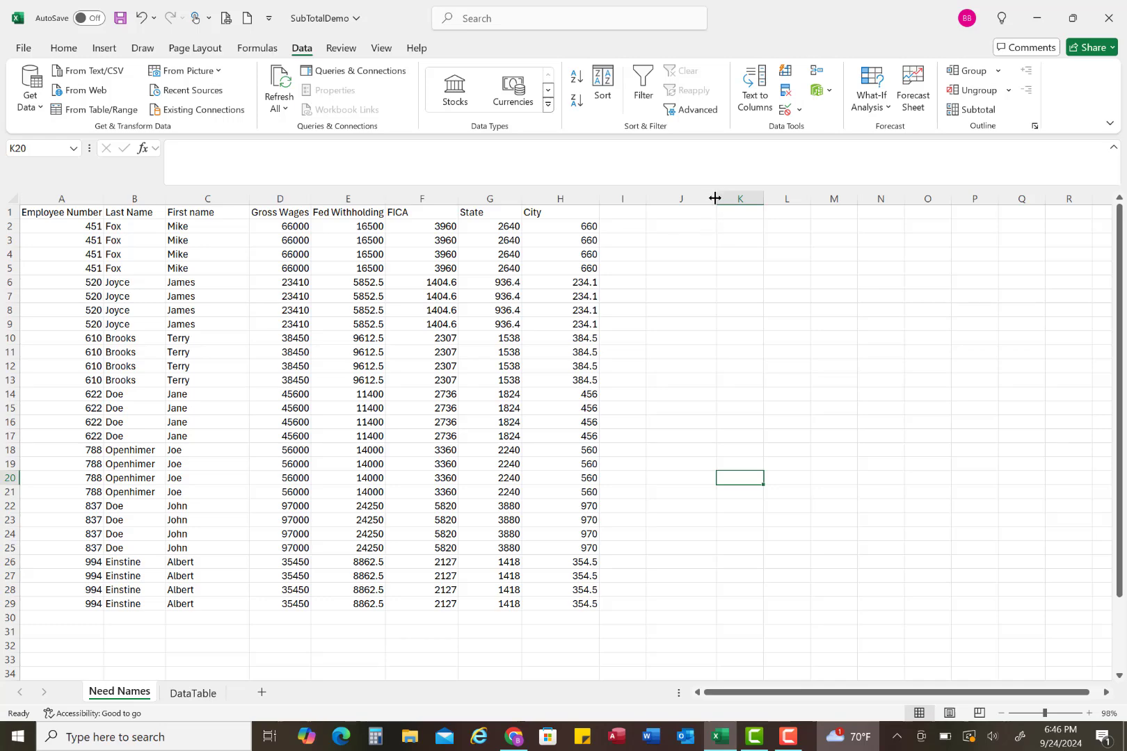
pyautogui.click(679, 226)
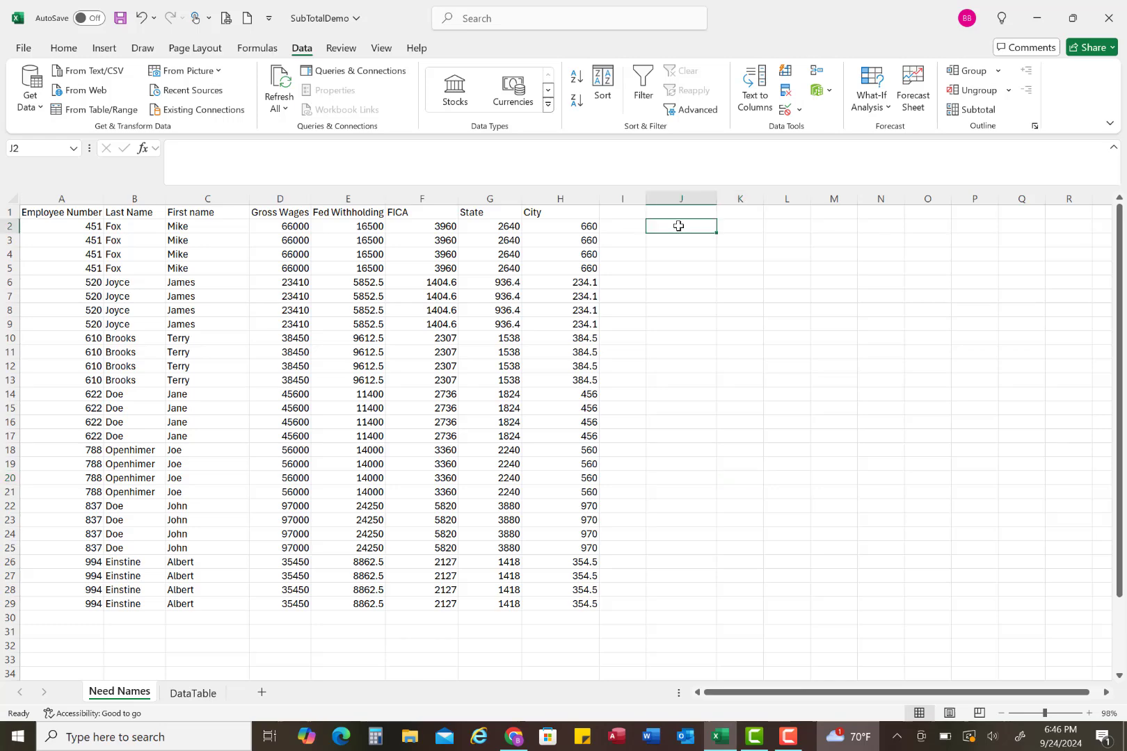
pyautogui.press('F2')
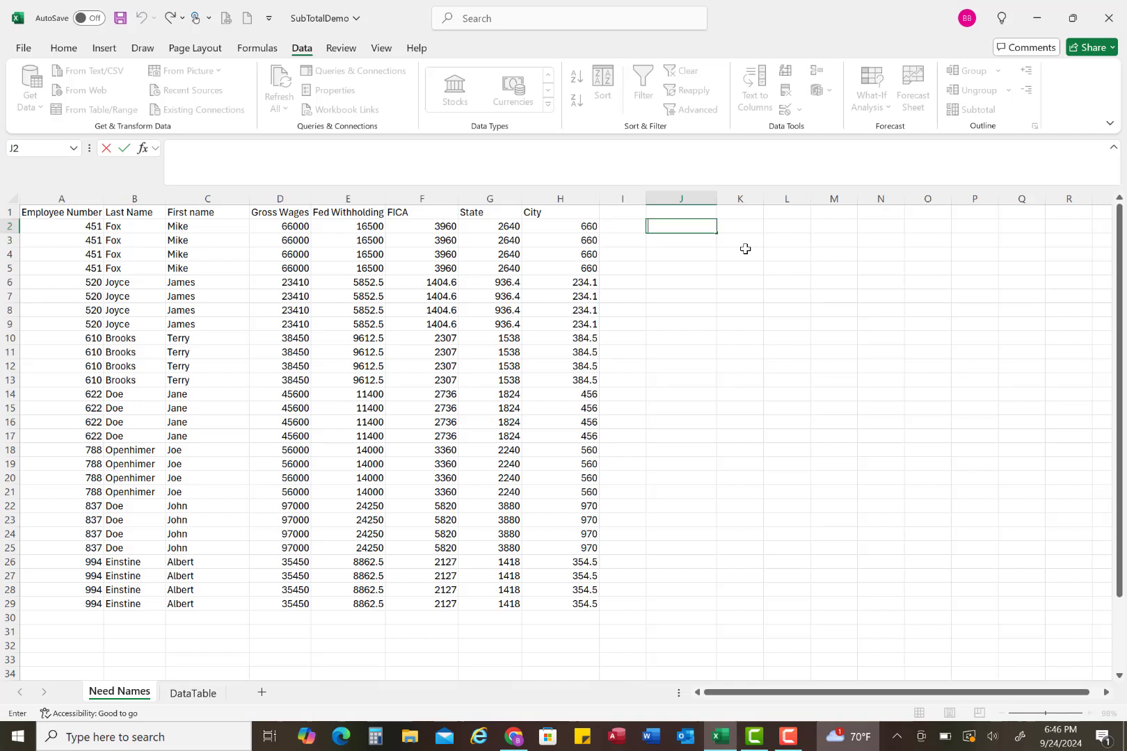
pyautogui.hotkey('ctrl', ';')
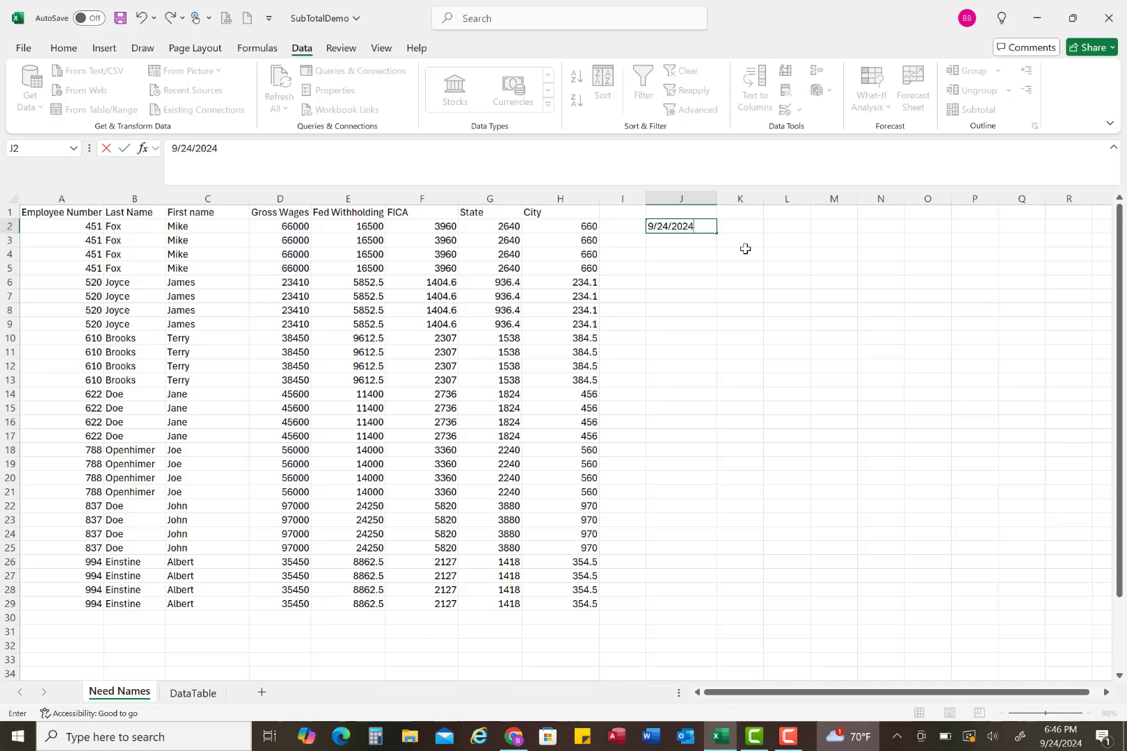
pyautogui.press('Return')
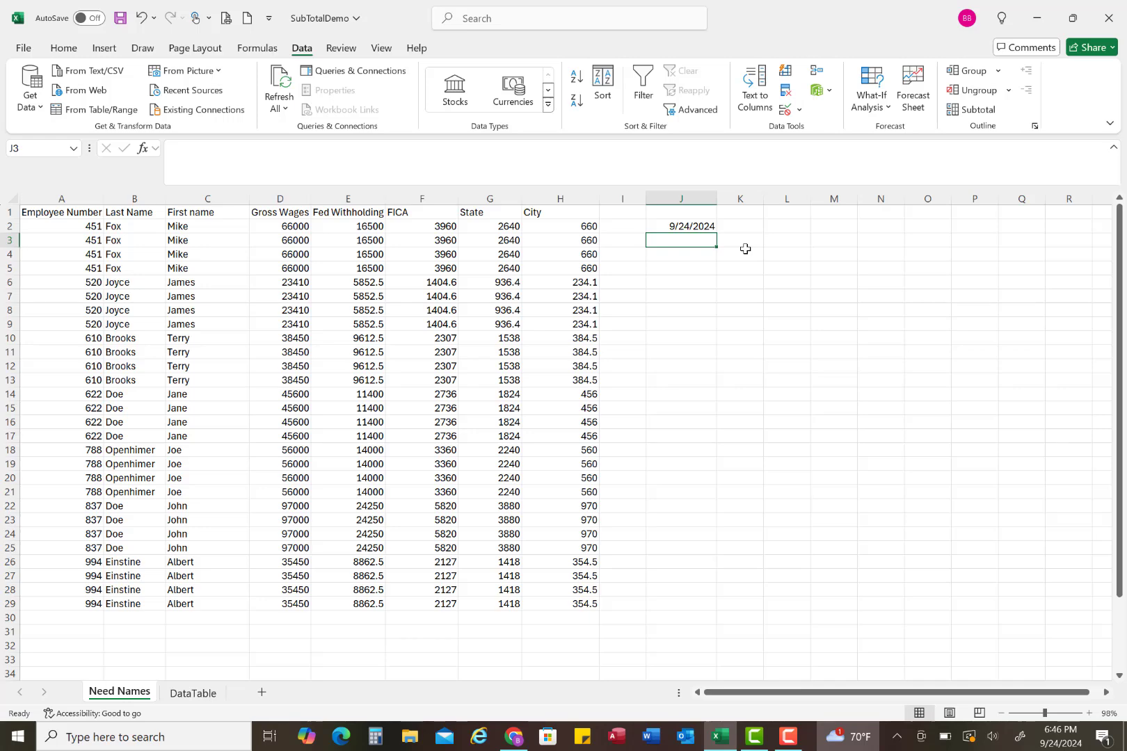
# Step: Fill the date in J2 down through J29 as a daily series, and clear J3:J29 again
pyautogui.click(704, 227)
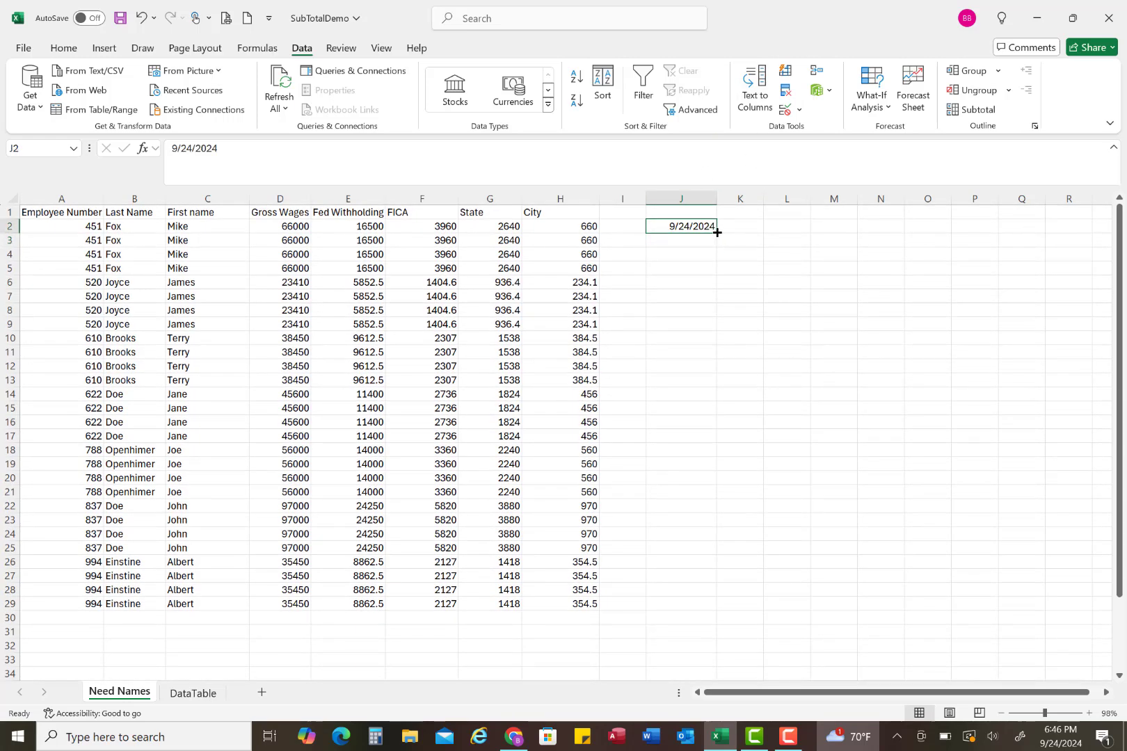
pyautogui.moveTo(716, 232); pyautogui.dragTo(717, 610)
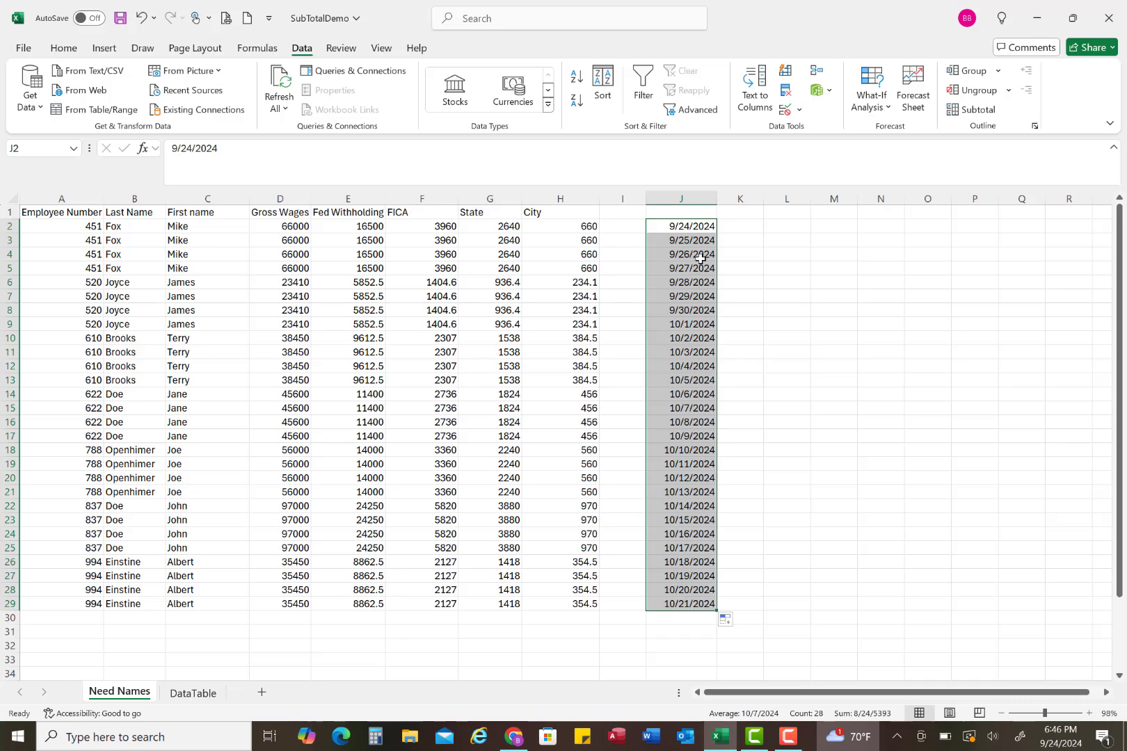
pyautogui.click(734, 240)
pyautogui.click(682, 241)
pyautogui.moveTo(669, 408); pyautogui.dragTo(667, 605)
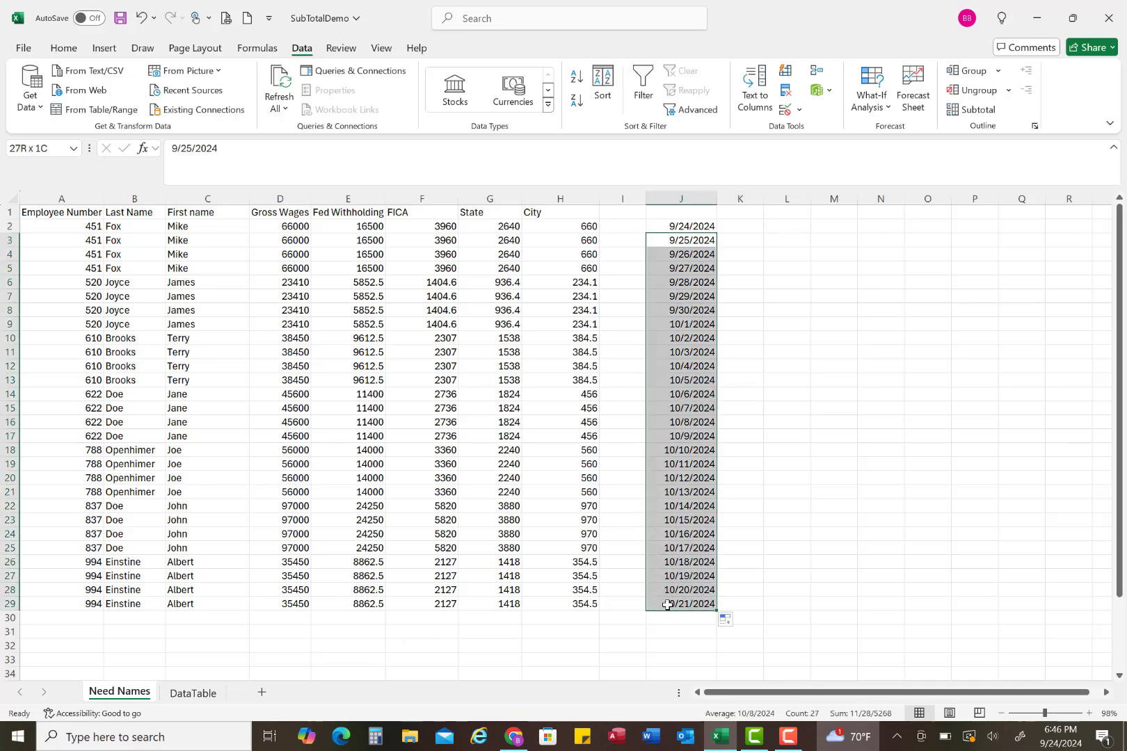
pyautogui.press('Delete')
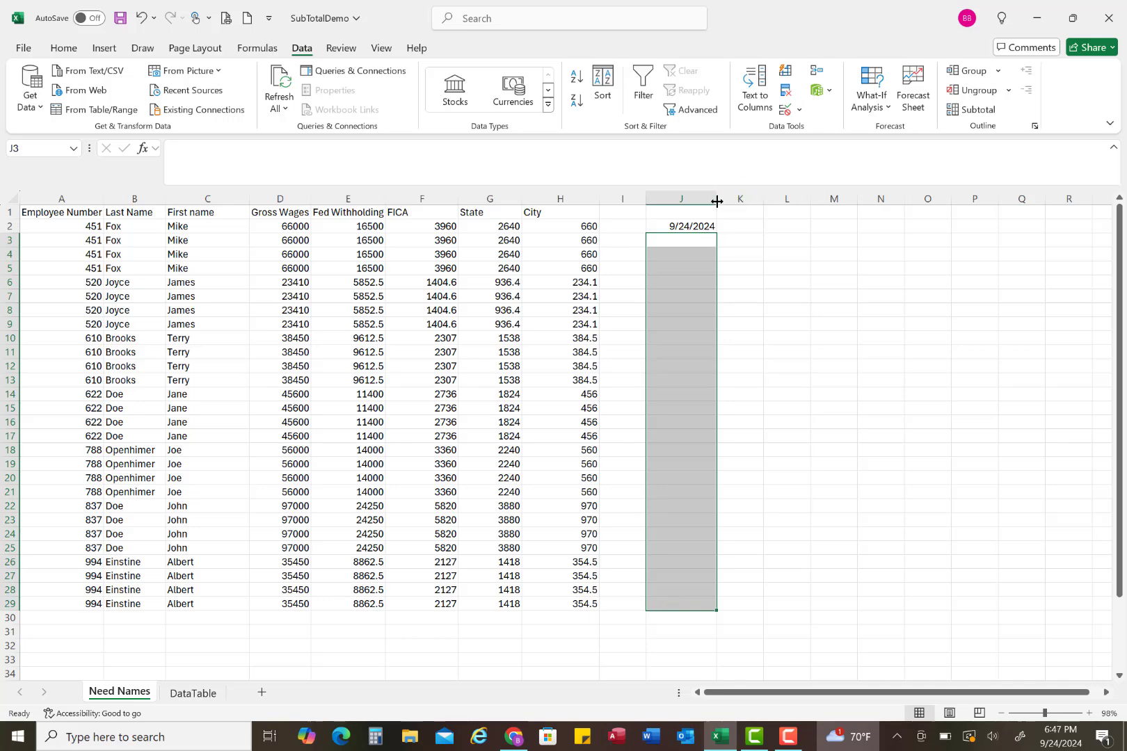
# Step: Enter the formula =J2+7 in K2 and adjust the widths of columns J and K to fit the dates
pyautogui.moveTo(717, 202); pyautogui.dragTo(703, 199)
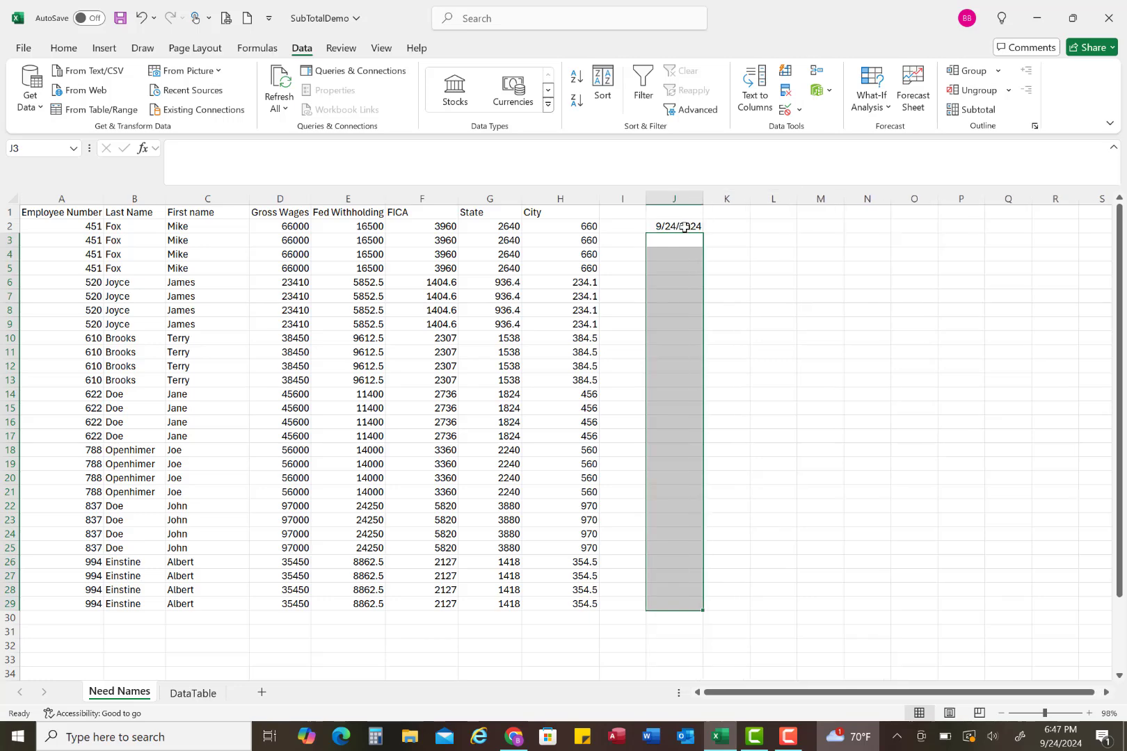
pyautogui.doubleClick(685, 227)
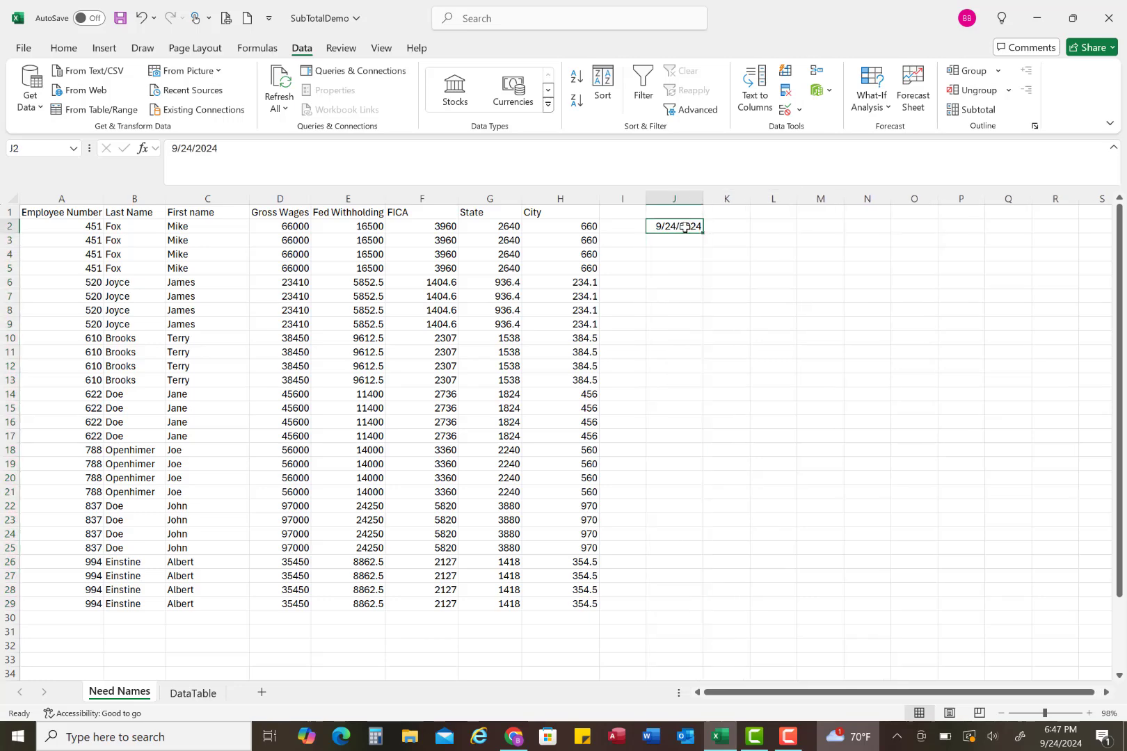
pyautogui.click(729, 226)
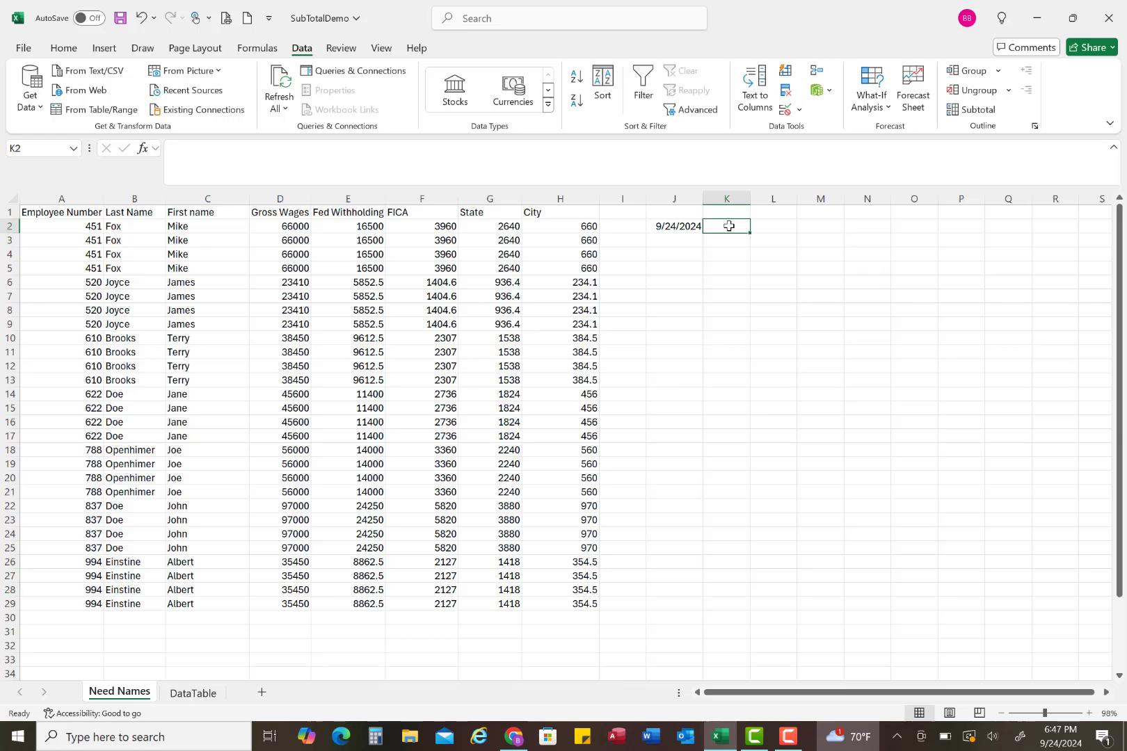
pyautogui.write('=')
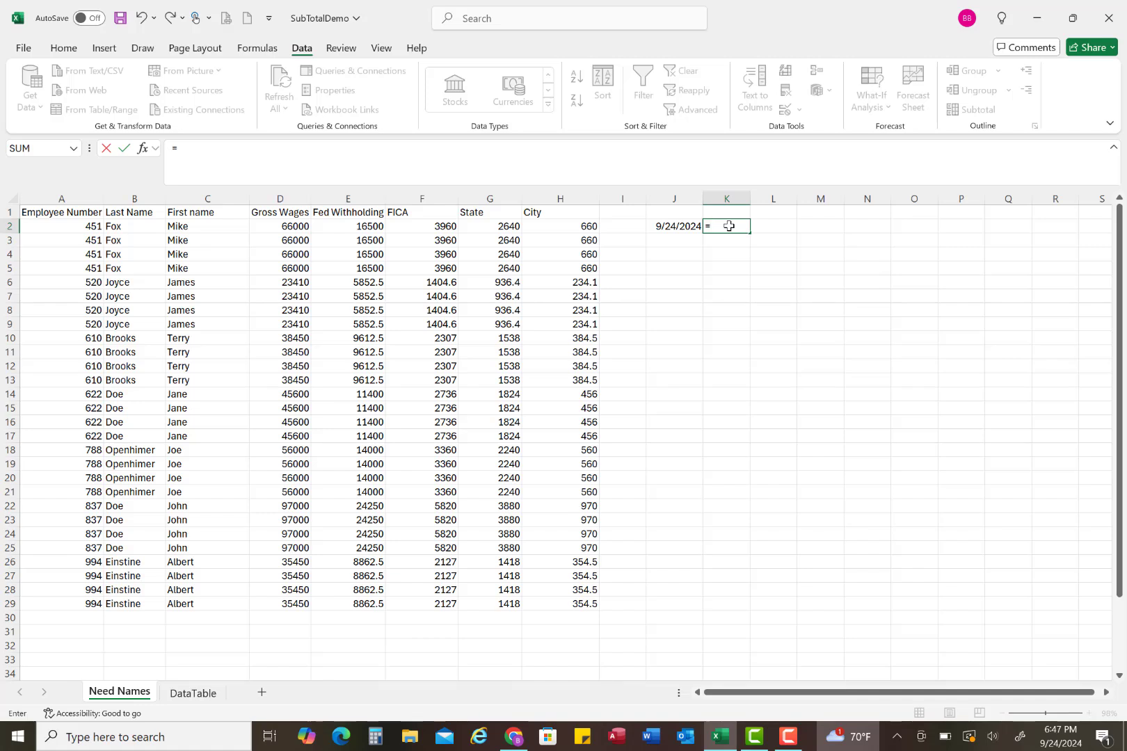
pyautogui.click(684, 228)
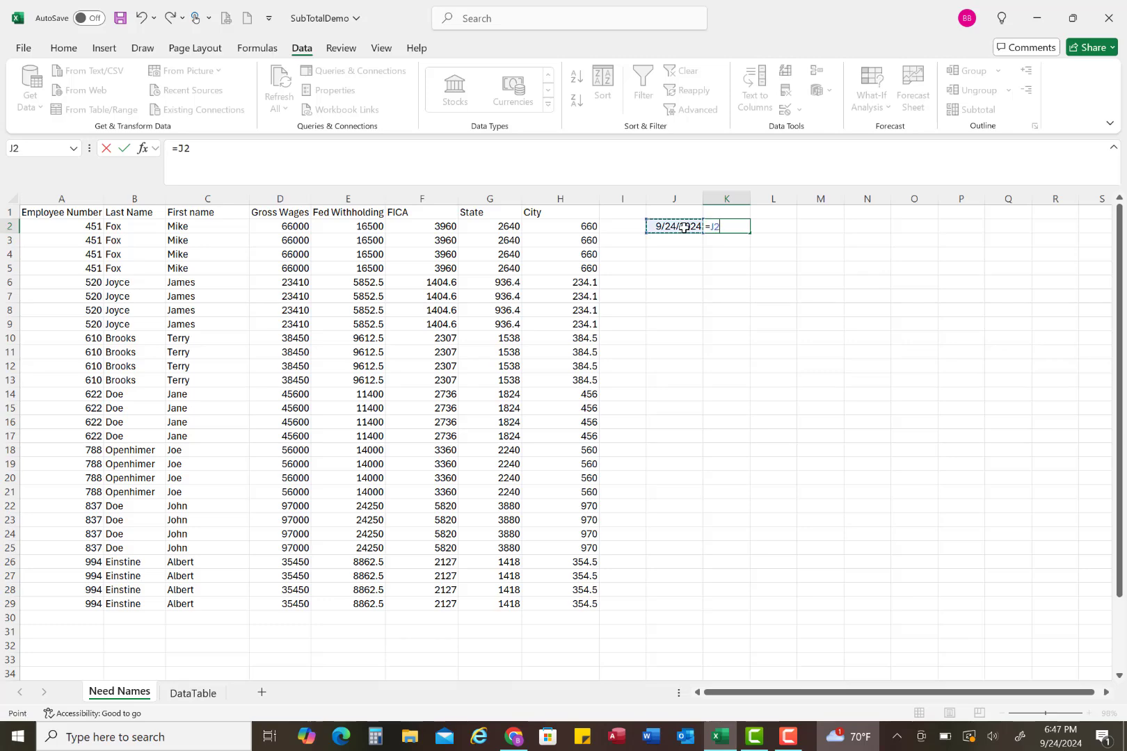
pyautogui.write('+7')
pyautogui.press('Return')
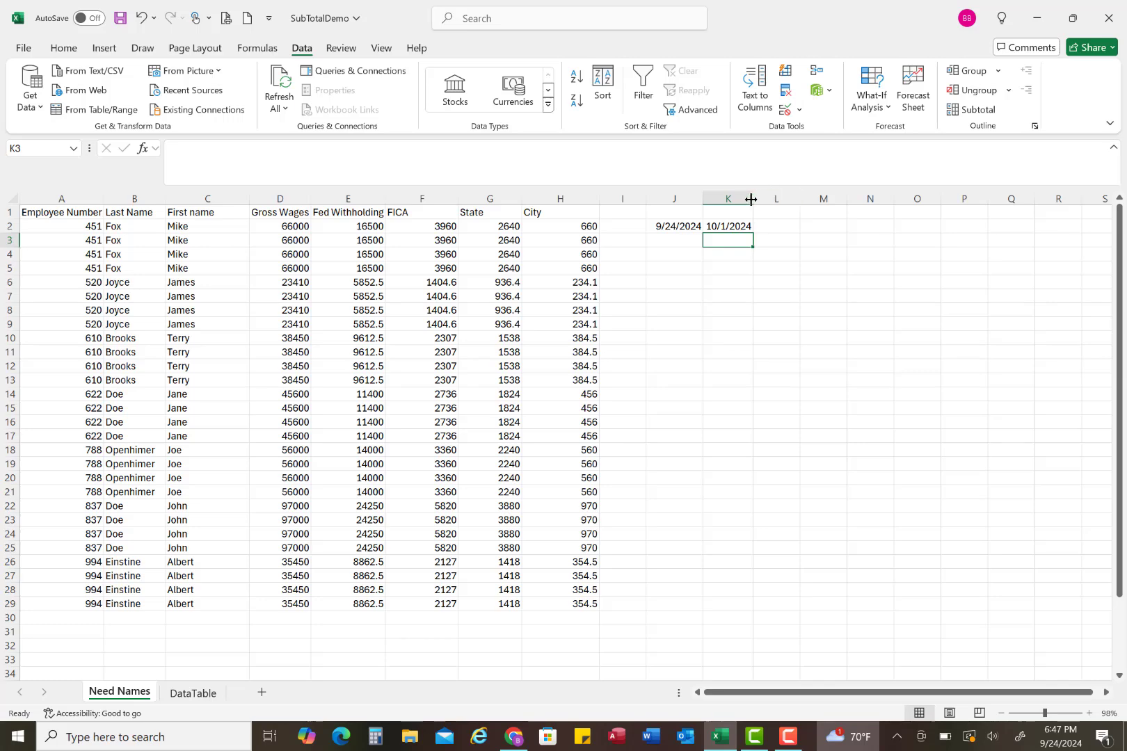
pyautogui.moveTo(751, 200); pyautogui.dragTo(707, 199)
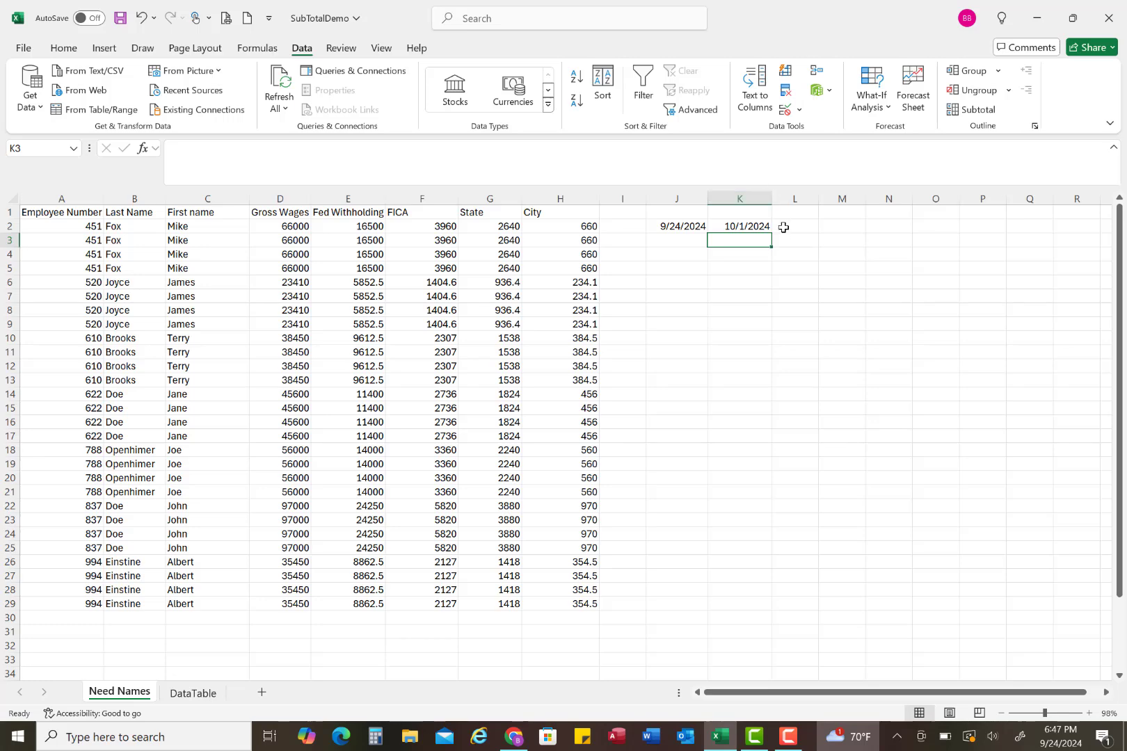
# Step: Enter the formula =K2+1 in J3 to start the next period one day after the previous end date
pyautogui.click(686, 239)
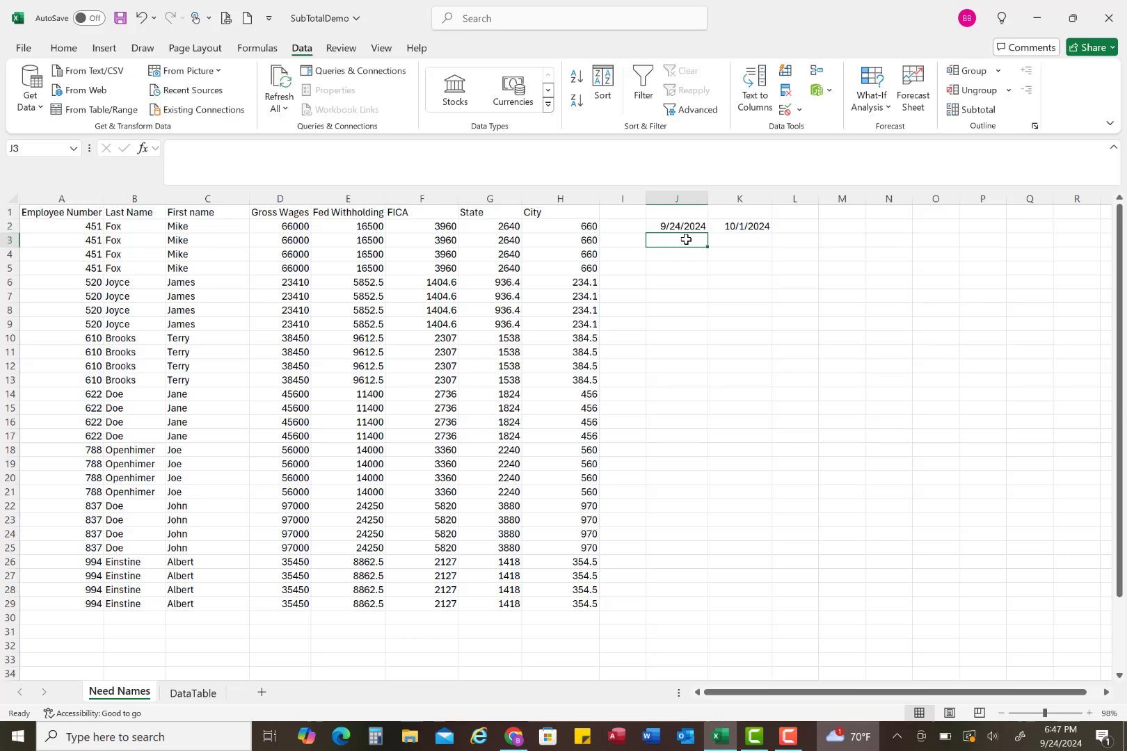
pyautogui.write('=')
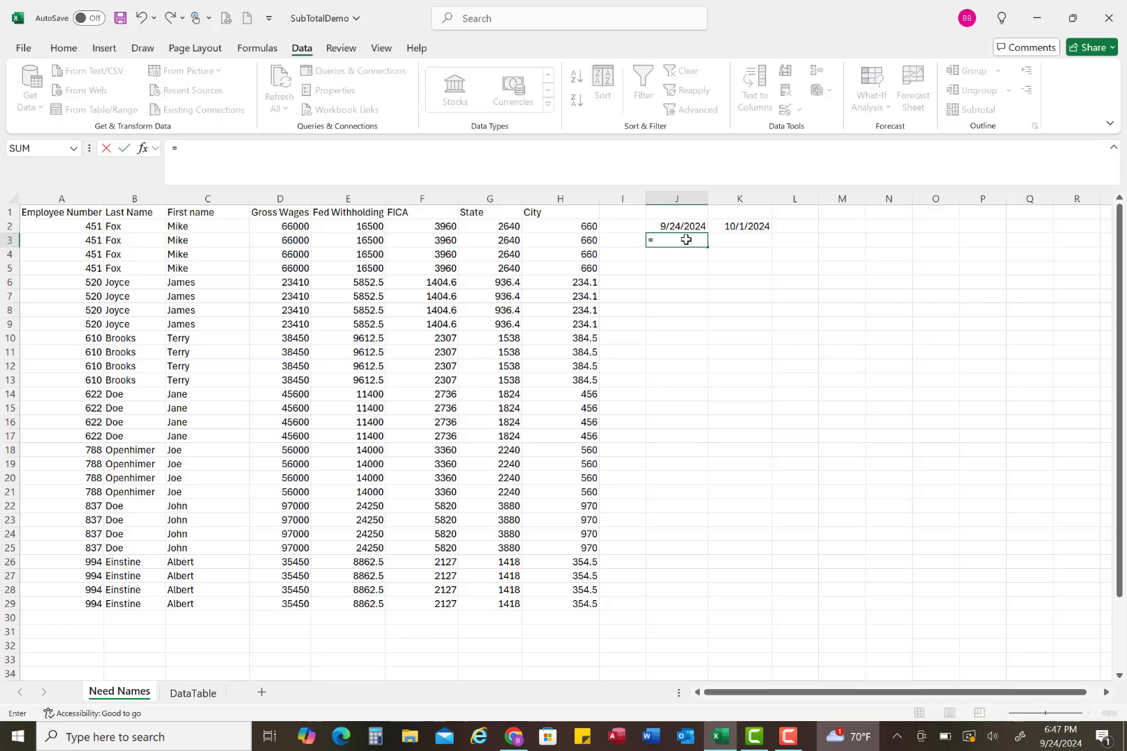
pyautogui.click(736, 223)
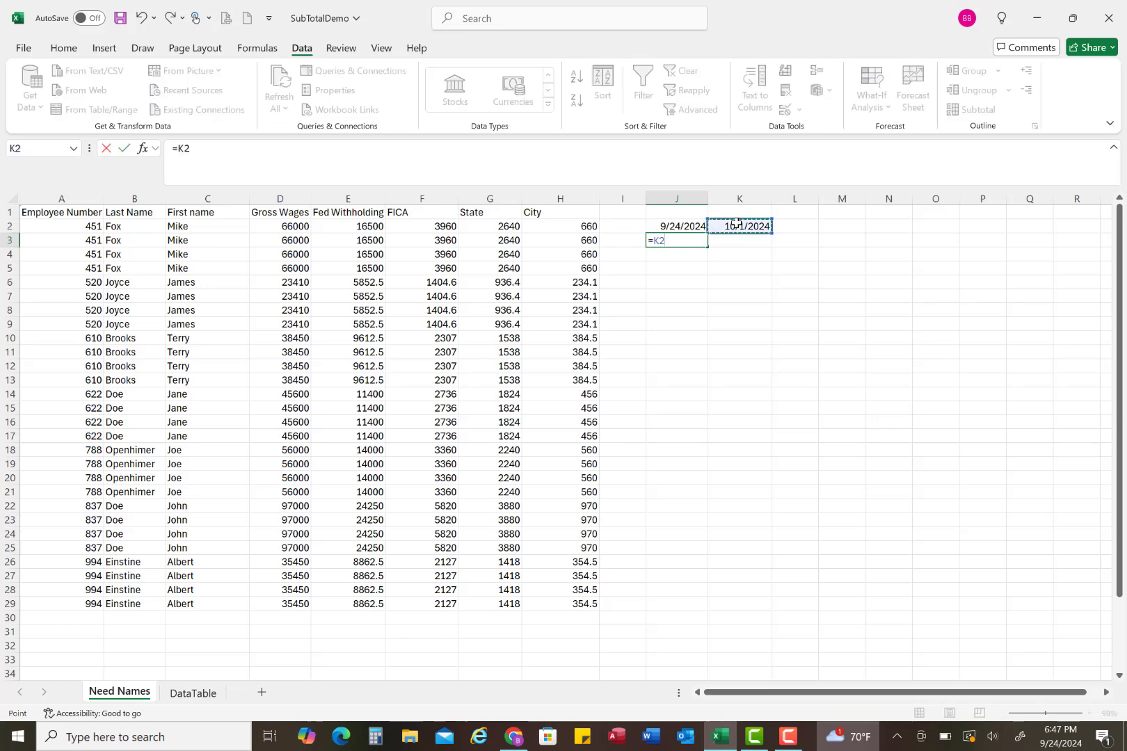
pyautogui.write('+1')
pyautogui.press('Return')
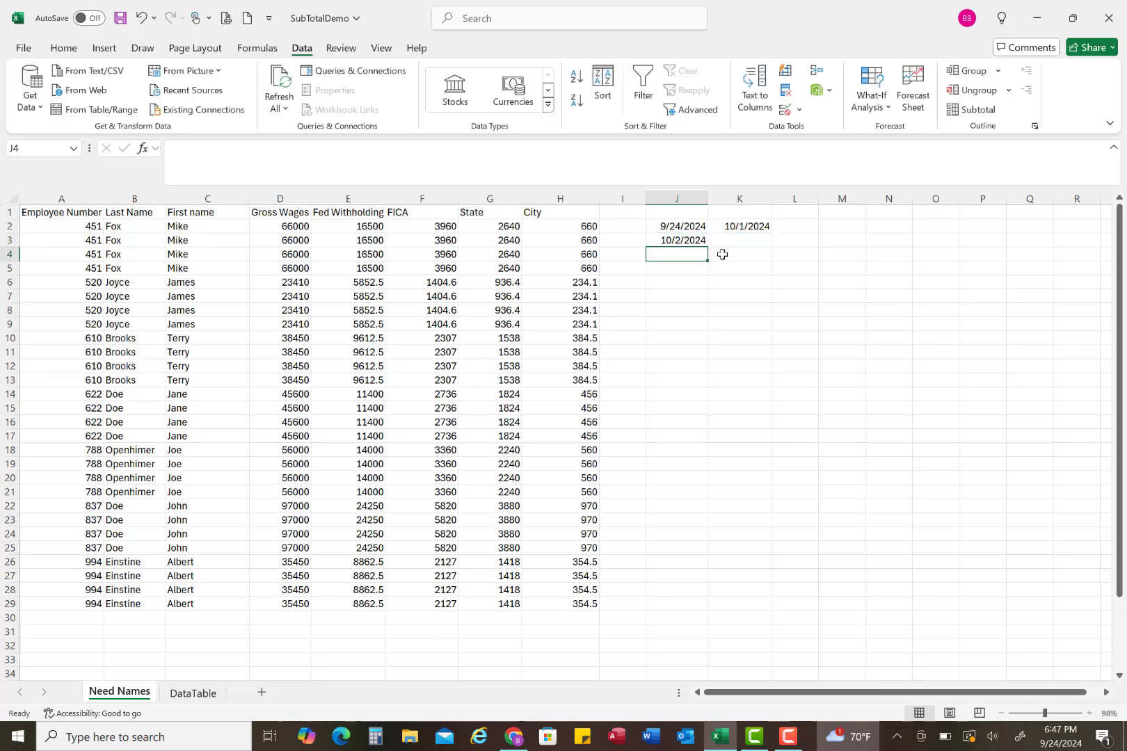
# Step: Copy the K2 formula into K3, and fill the J3 and K3 formulas down through row 29
pyautogui.click(736, 227)
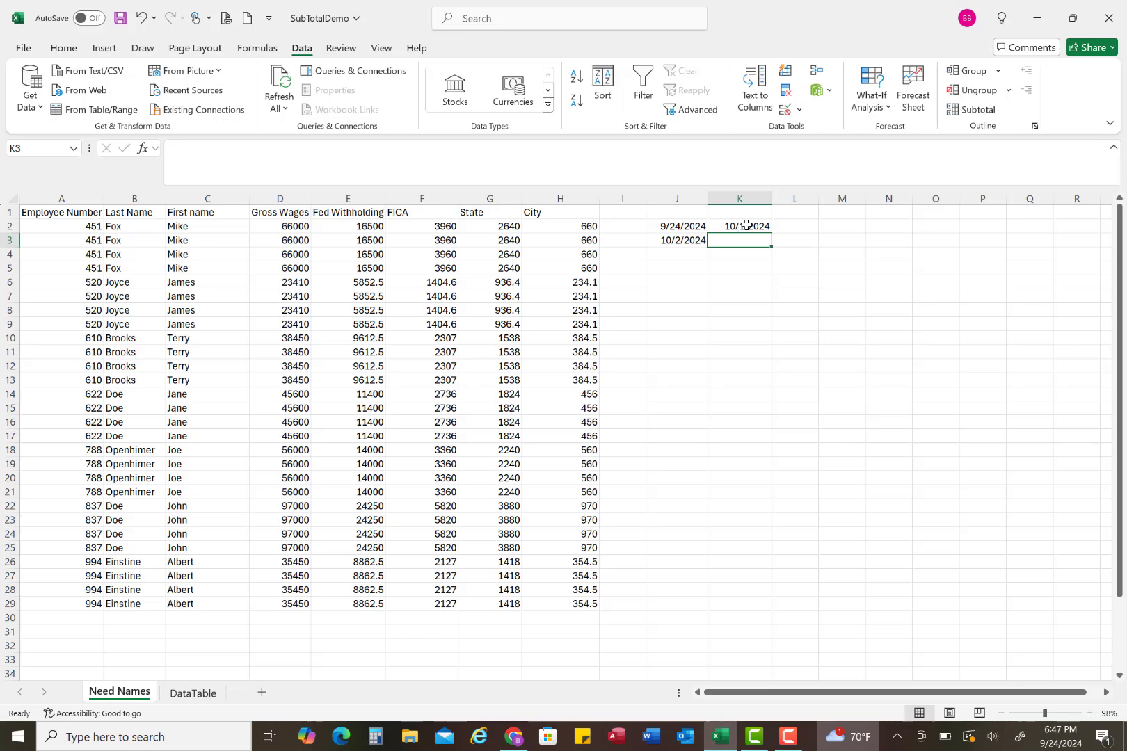
pyautogui.moveTo(770, 233)
pyautogui.mouseDown()
pyautogui.moveTo(797, 252)
pyautogui.moveTo(765, 249)
pyautogui.mouseUp()
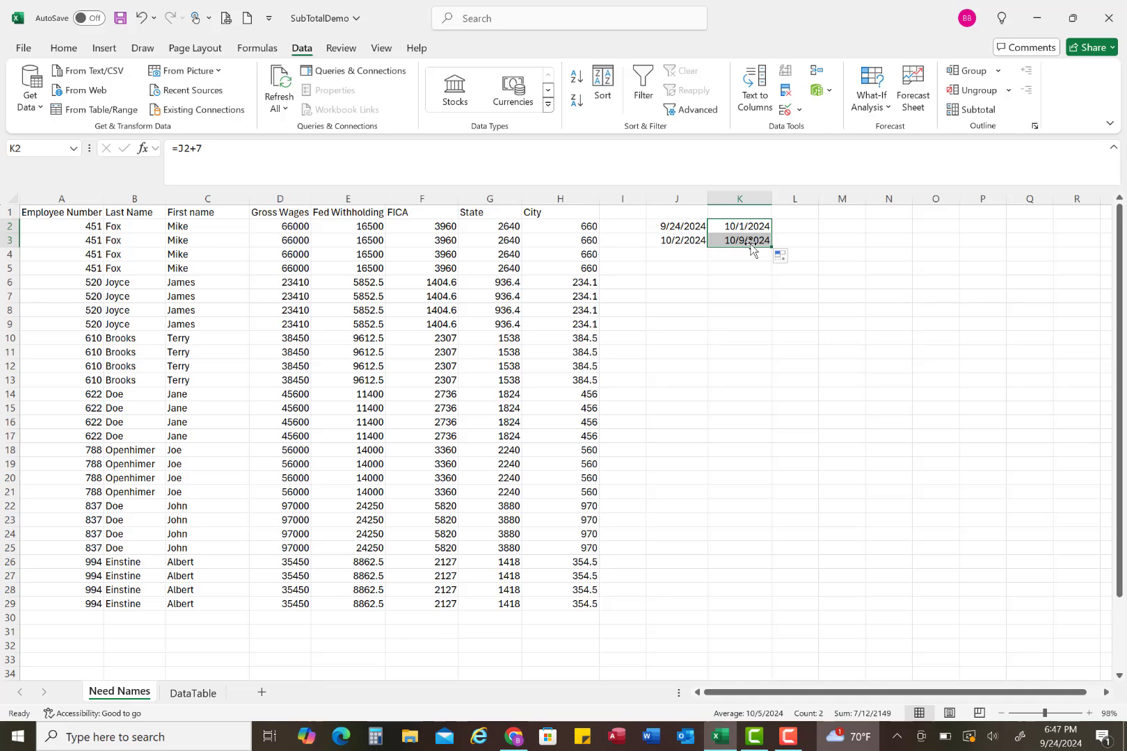
pyautogui.click(692, 243)
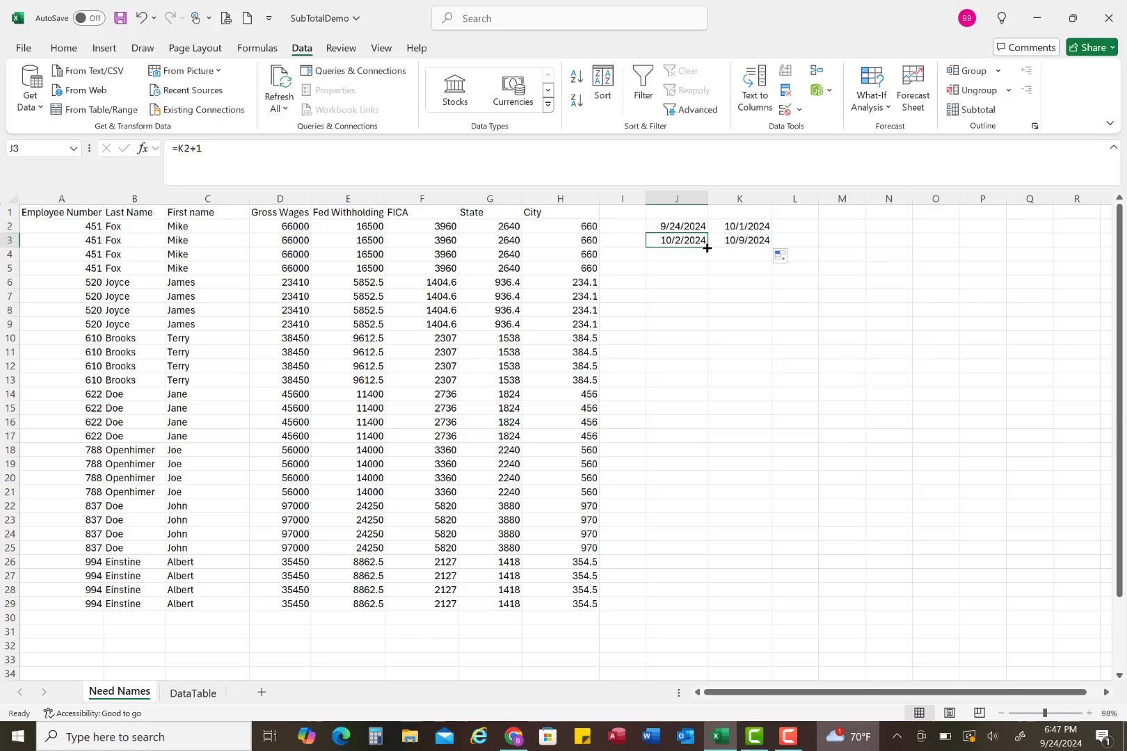
pyautogui.moveTo(708, 247); pyautogui.dragTo(692, 614)
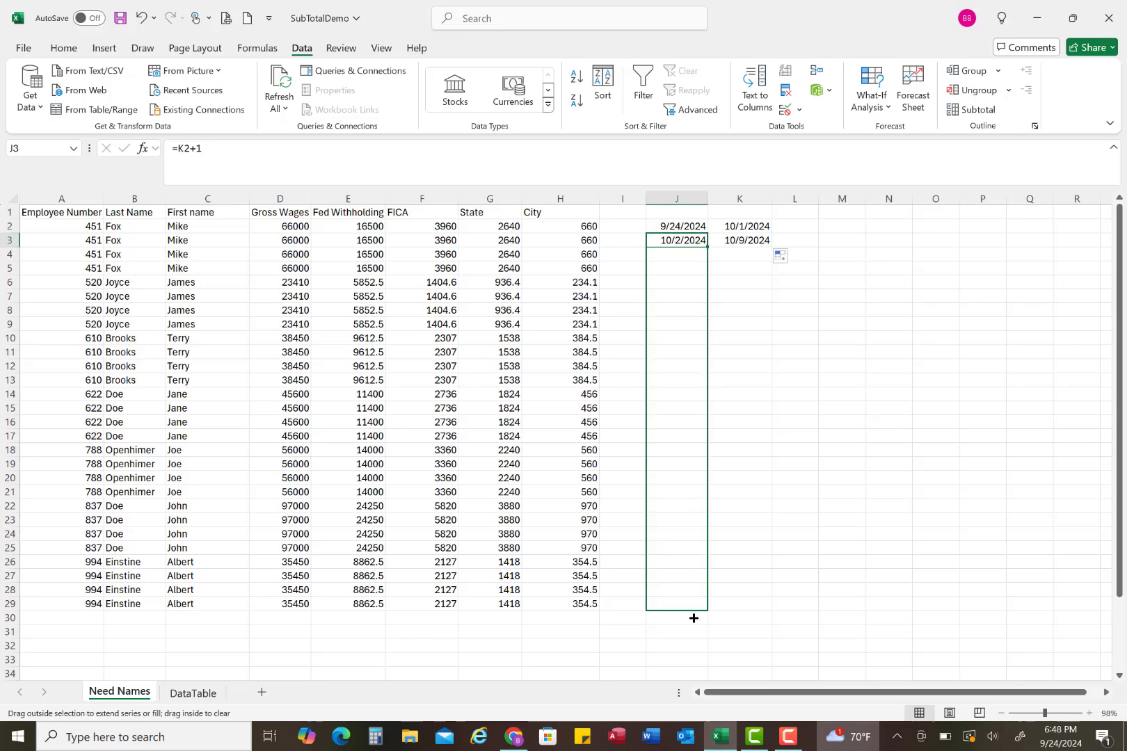
pyautogui.click(763, 241)
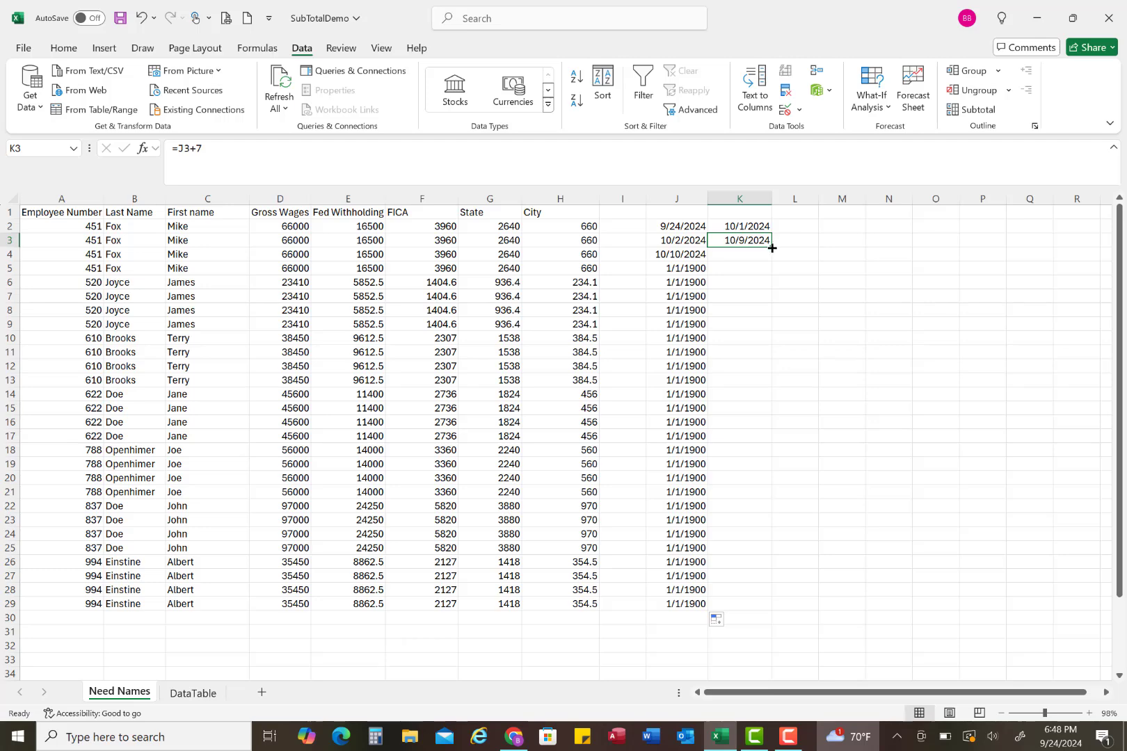
pyautogui.moveTo(771, 248); pyautogui.dragTo(760, 608)
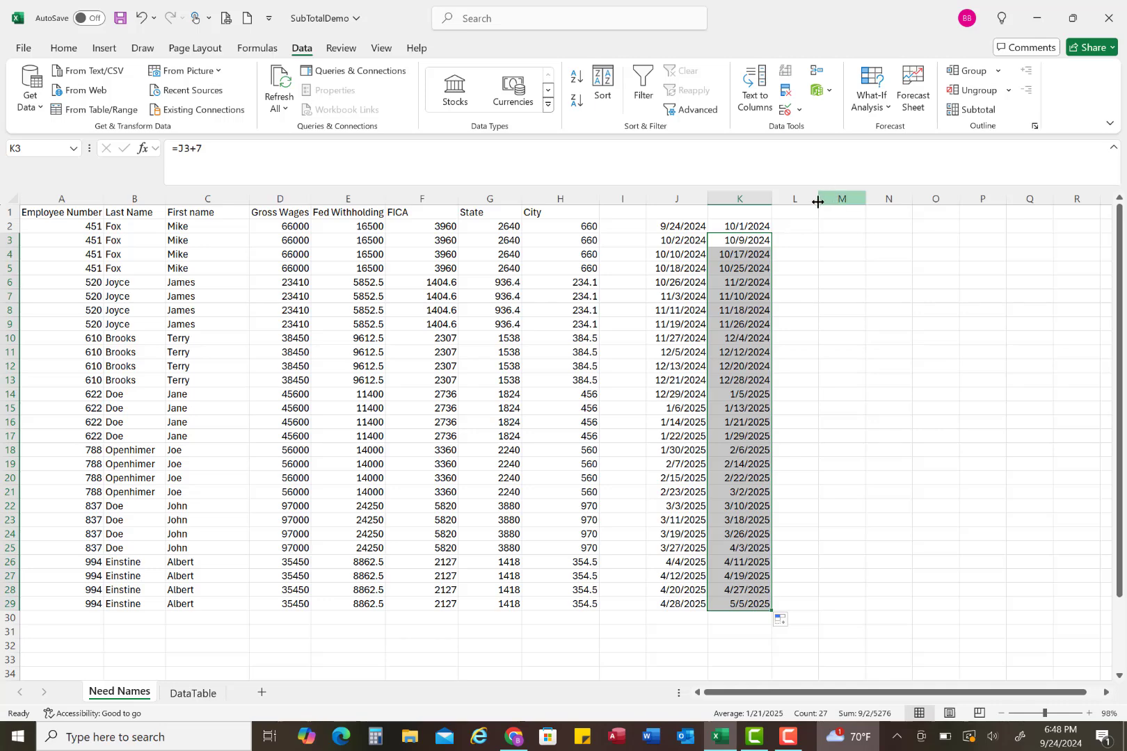
# Step: Widen column L and enter =K2-J2 in L2 to calculate the days between the two dates
pyautogui.moveTo(818, 203); pyautogui.dragTo(845, 203)
pyautogui.click(813, 226)
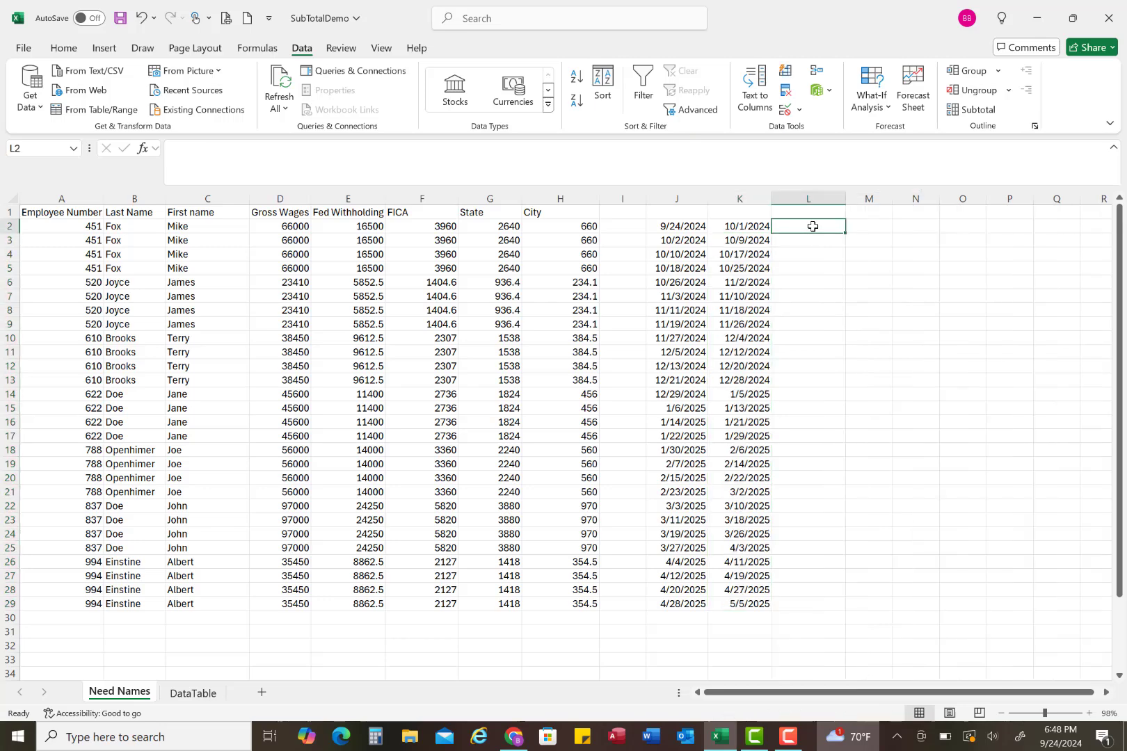
pyautogui.write('=')
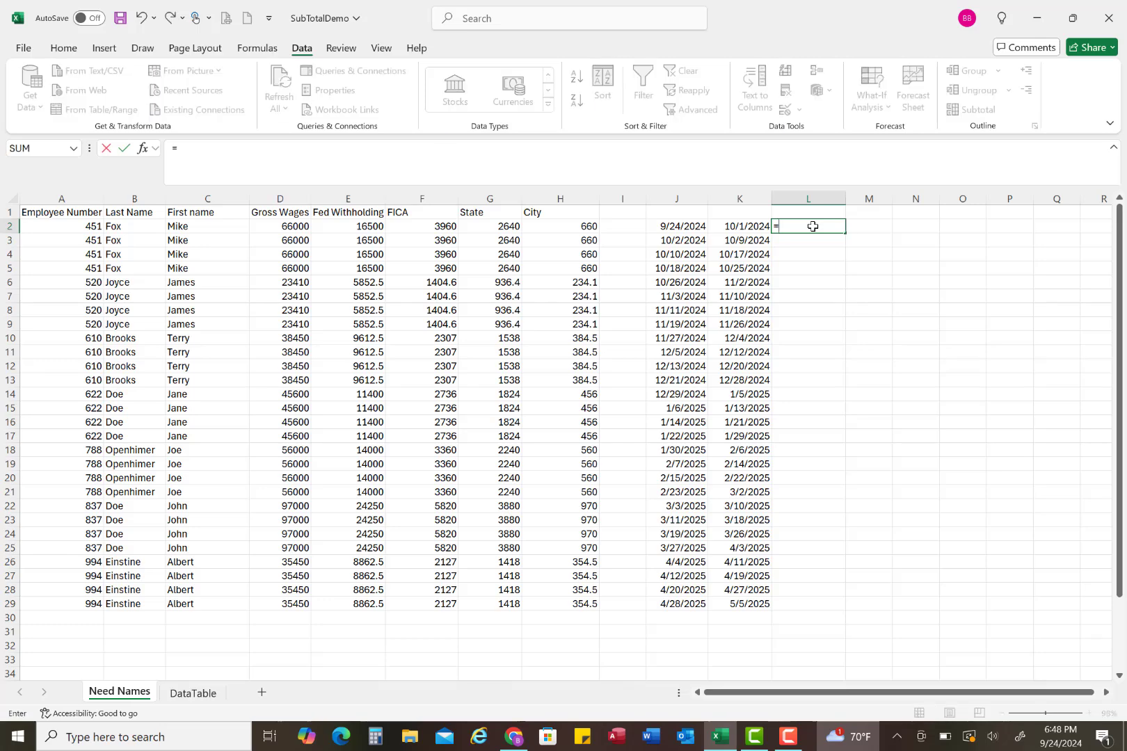
pyautogui.click(750, 227)
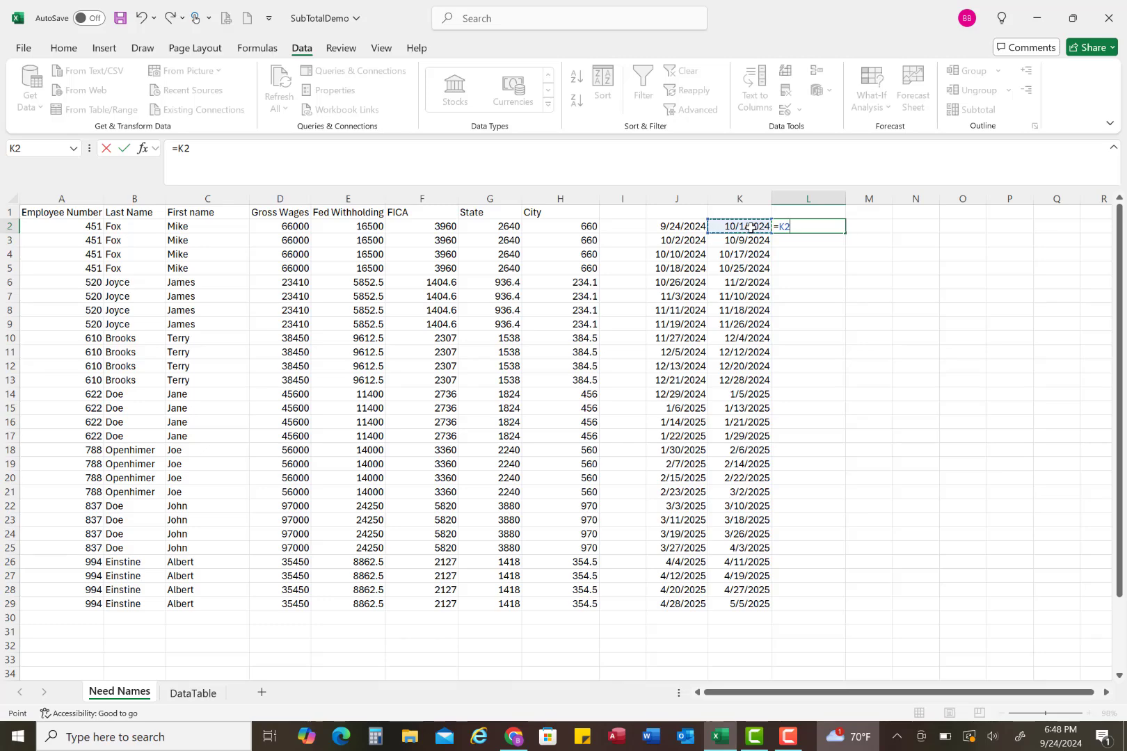
pyautogui.write('-')
pyautogui.click(675, 227)
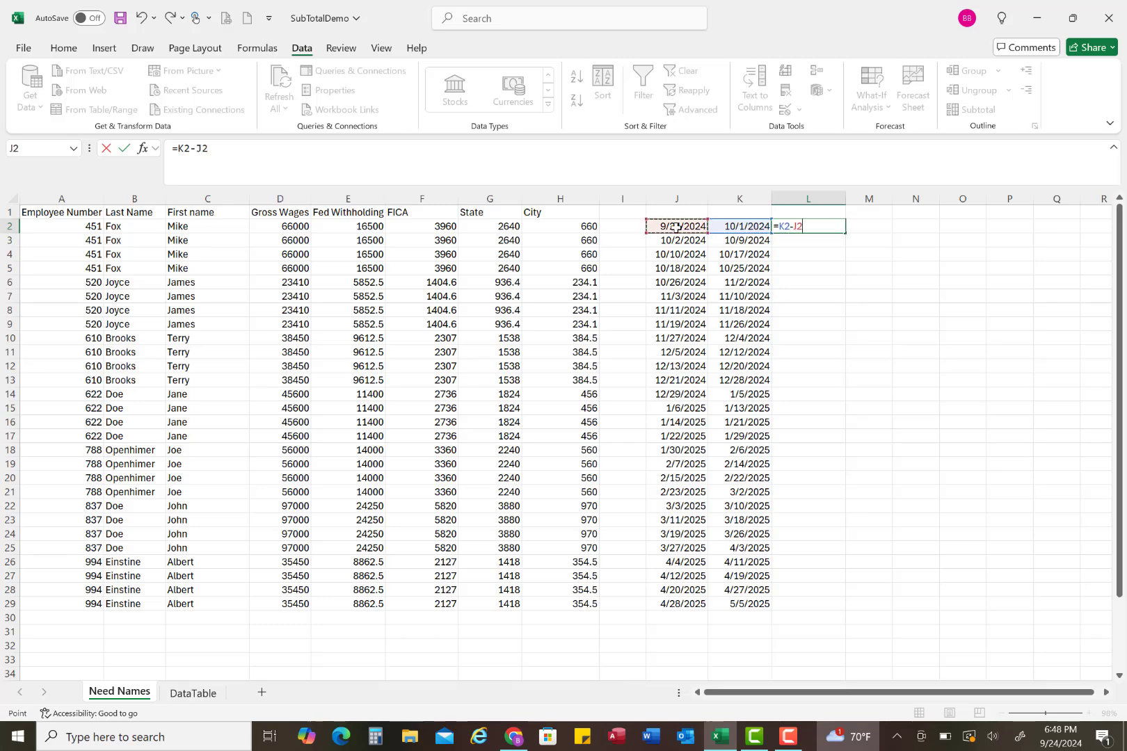
pyautogui.press('Return')
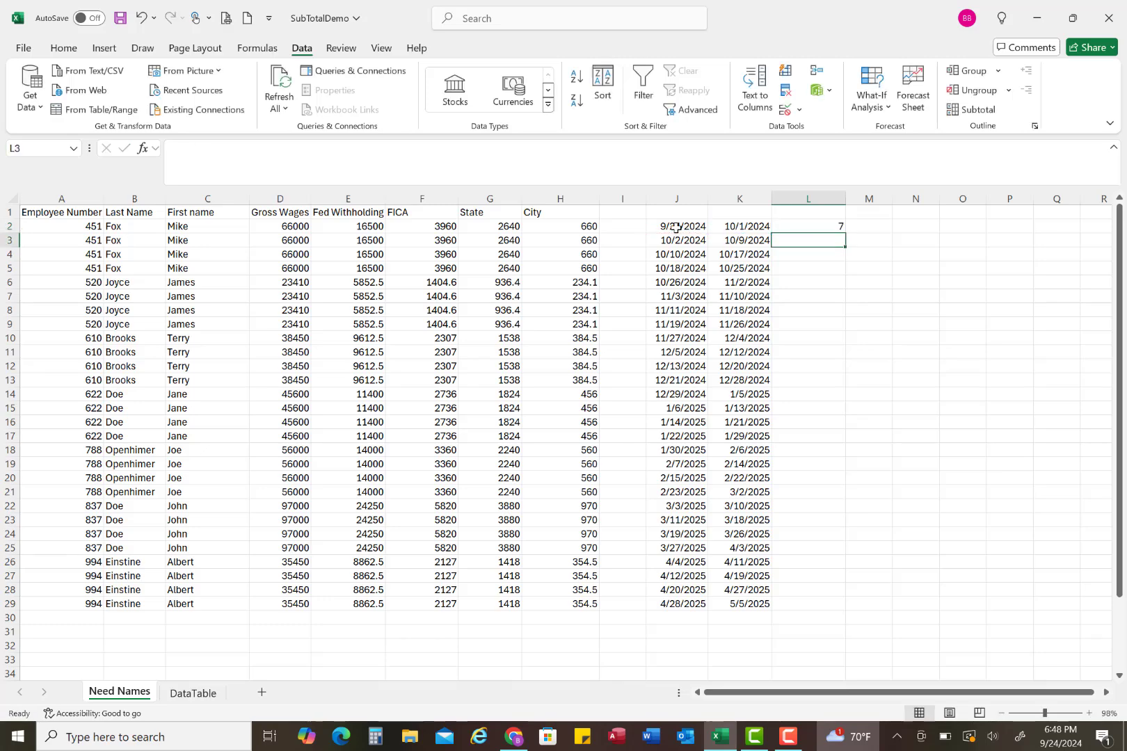
# Step: Fill the date-difference formula from L2 down through L29 and review the filled rows
pyautogui.click(820, 229)
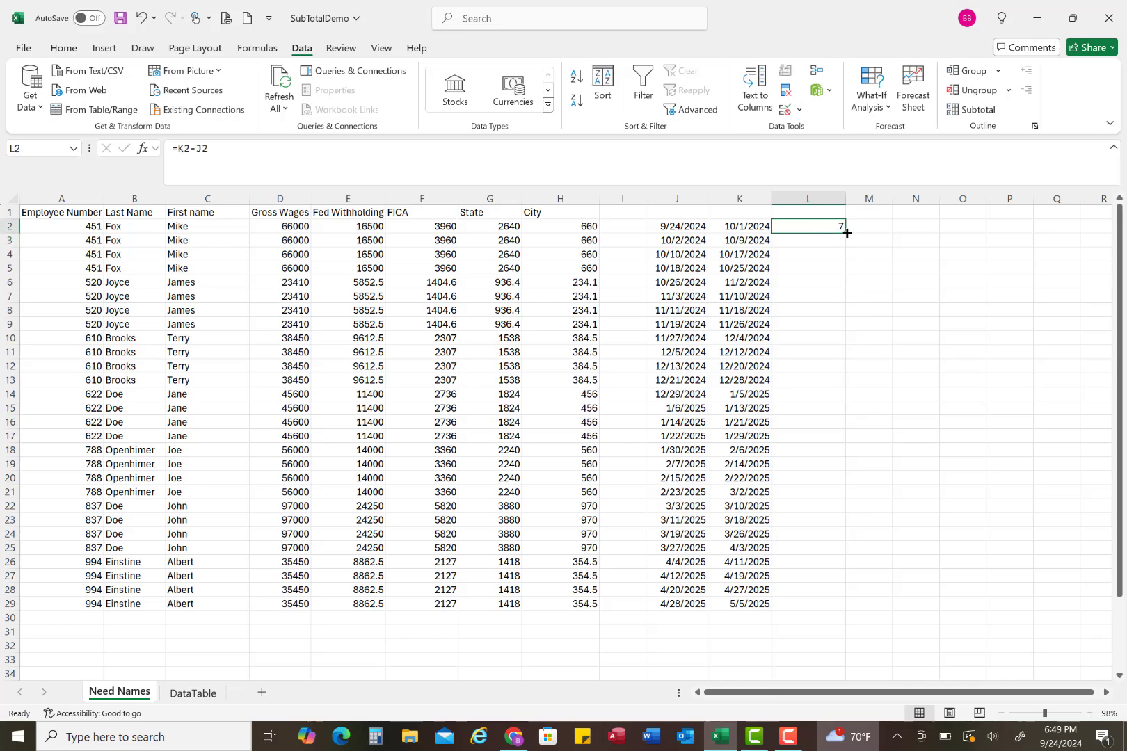
pyautogui.doubleClick(847, 233)
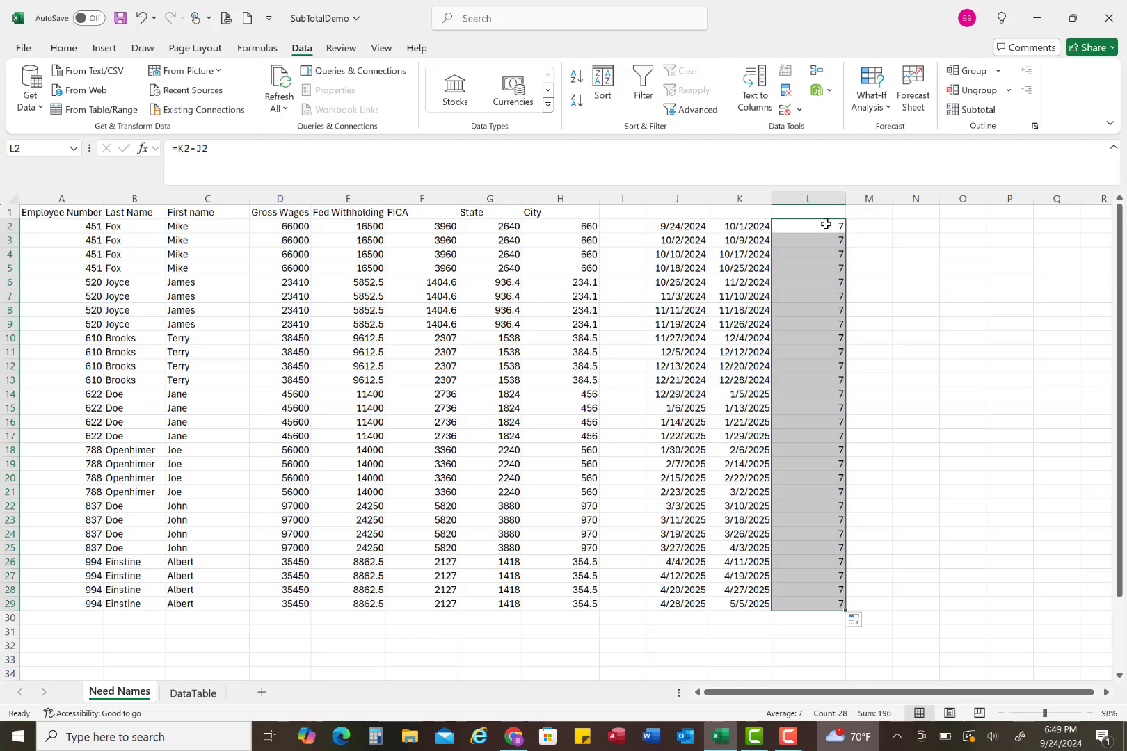
pyautogui.click(827, 225)
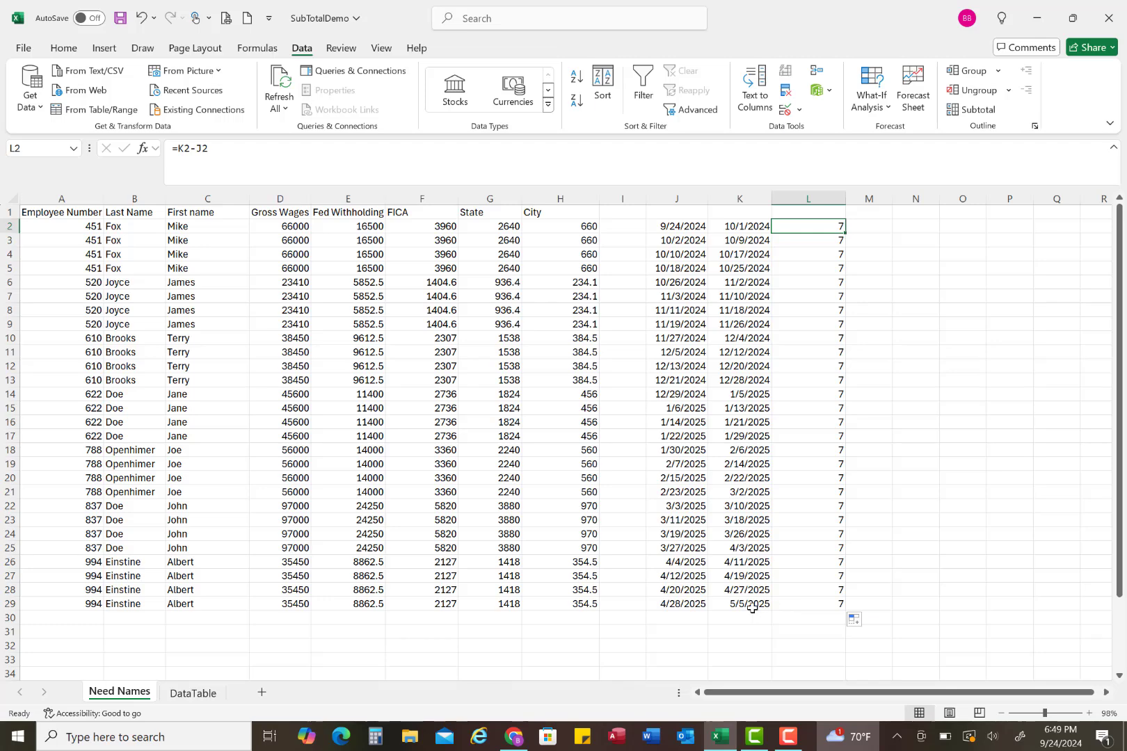
pyautogui.scroll(-7, 953, 497)
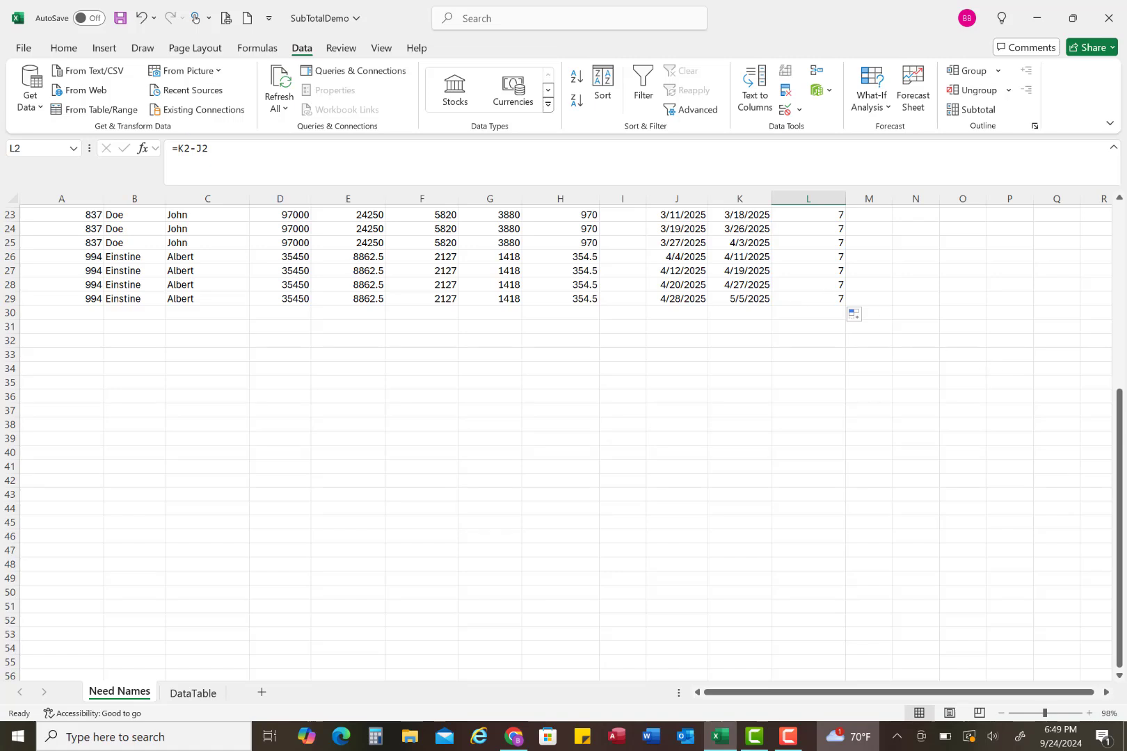
# Step: Widen column M and begin an EOMONTH formula in M2
pyautogui.click(1120, 445)
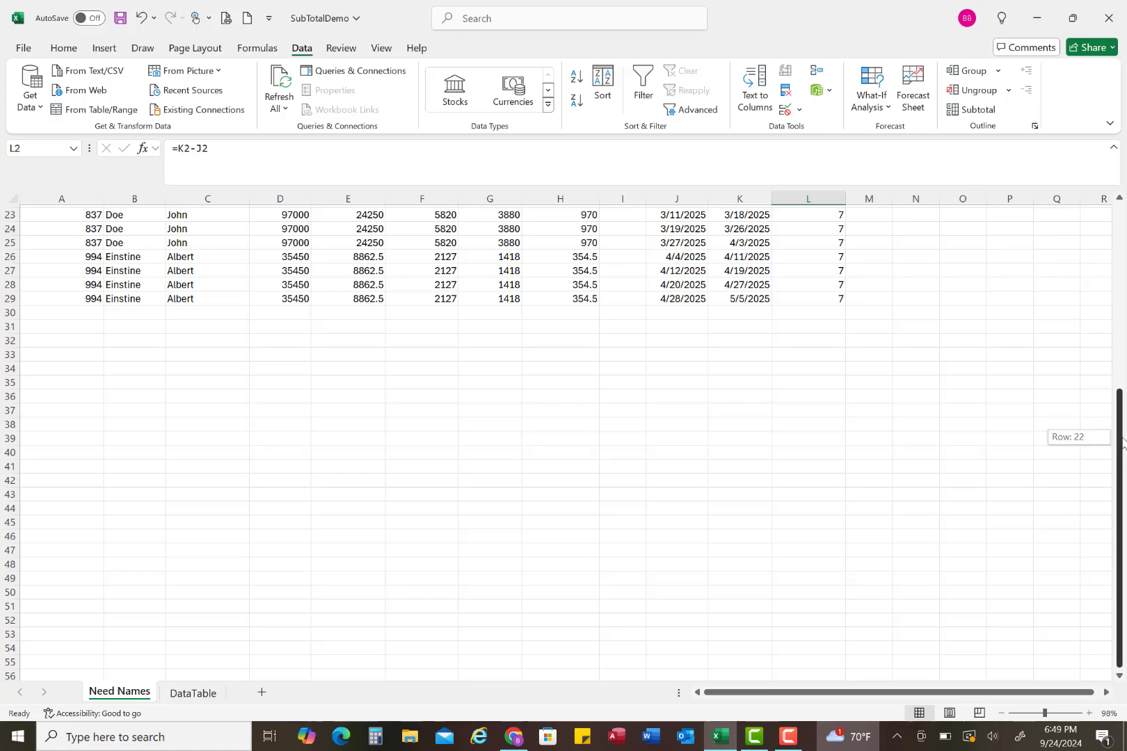
pyautogui.moveTo(1121, 396); pyautogui.dragTo(1120, 210)
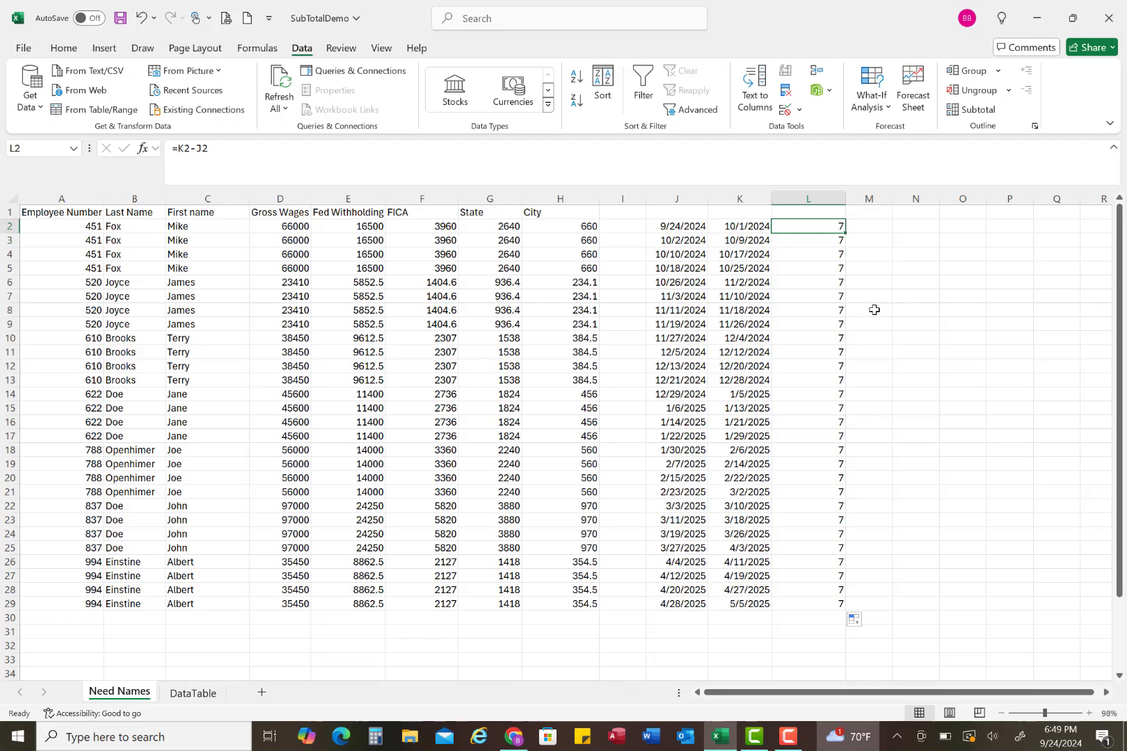
pyautogui.moveTo(893, 200); pyautogui.dragTo(940, 199)
pyautogui.click(905, 225)
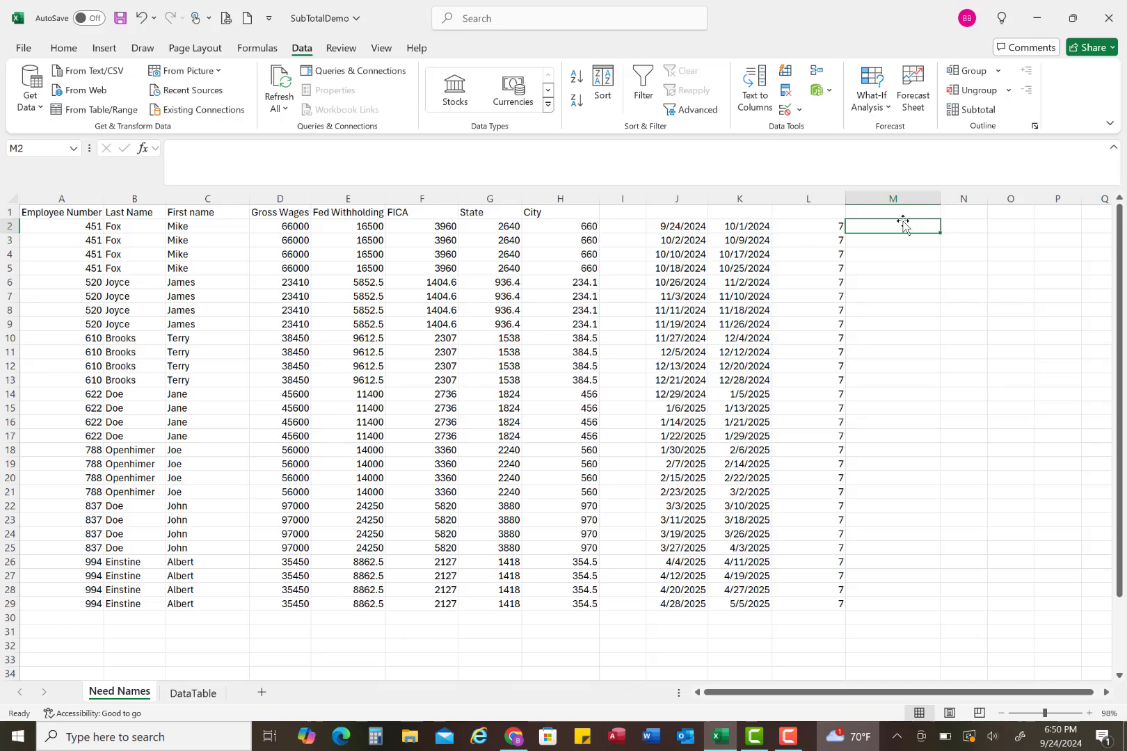
pyautogui.write('=')
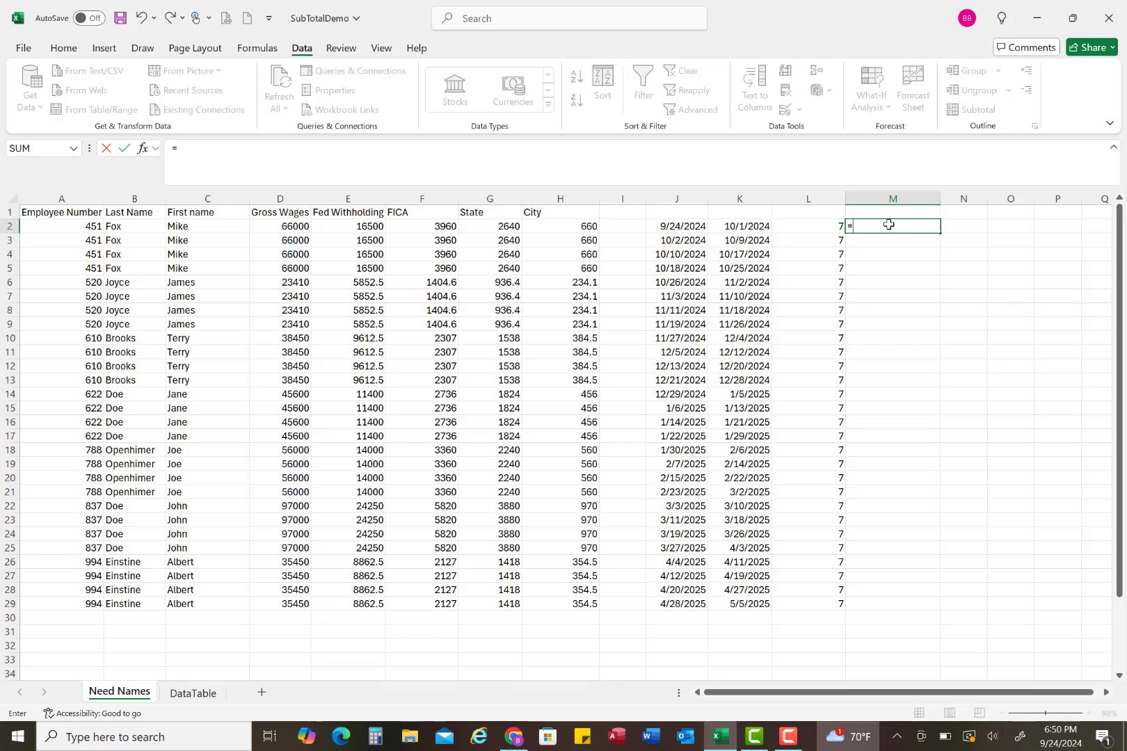
pyautogui.write('E')
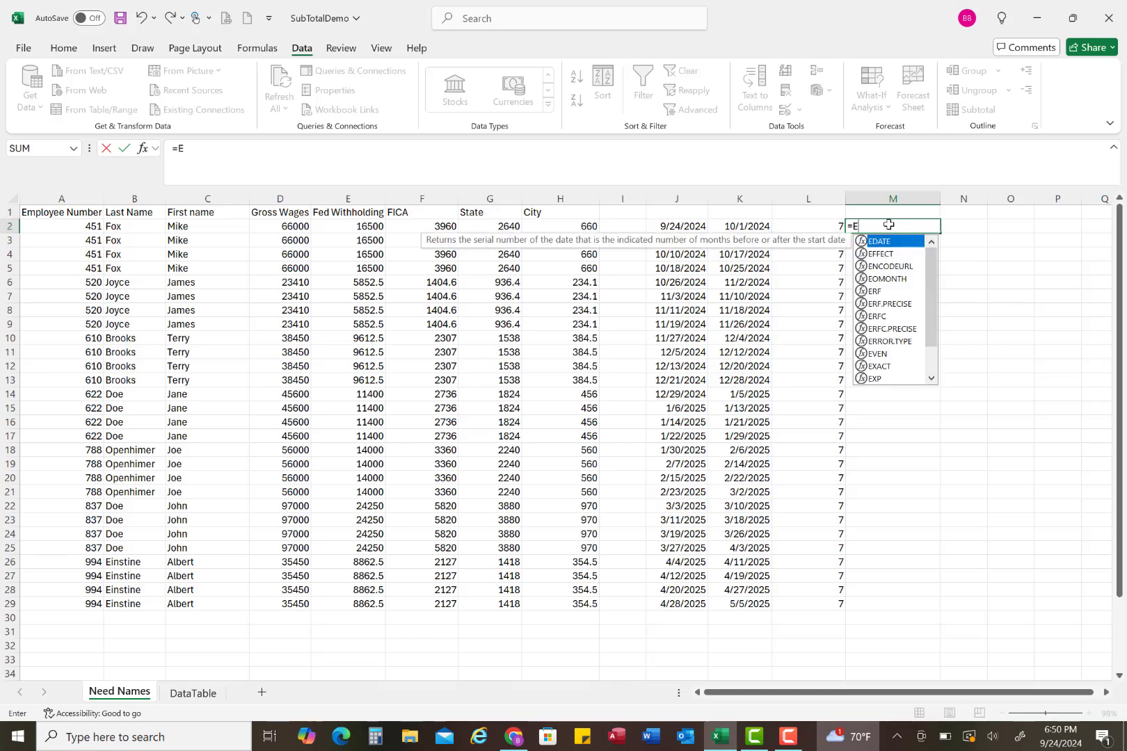
pyautogui.write('OM')
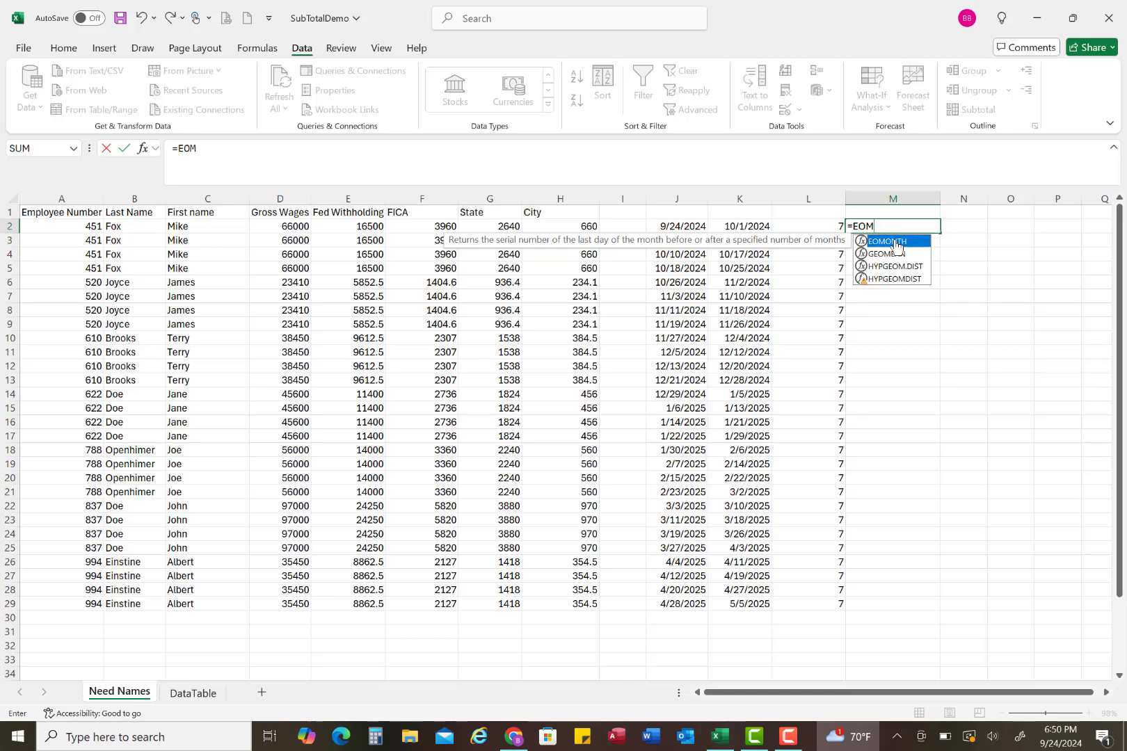
pyautogui.doubleClick(894, 242)
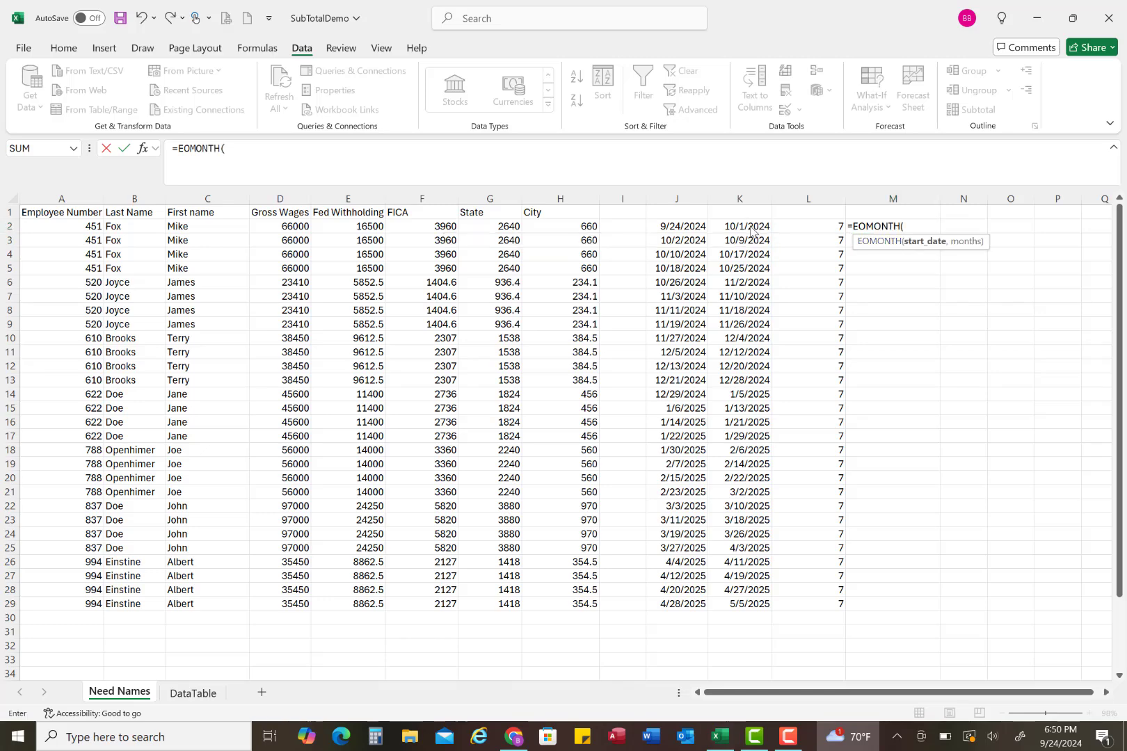
pyautogui.press('F1')
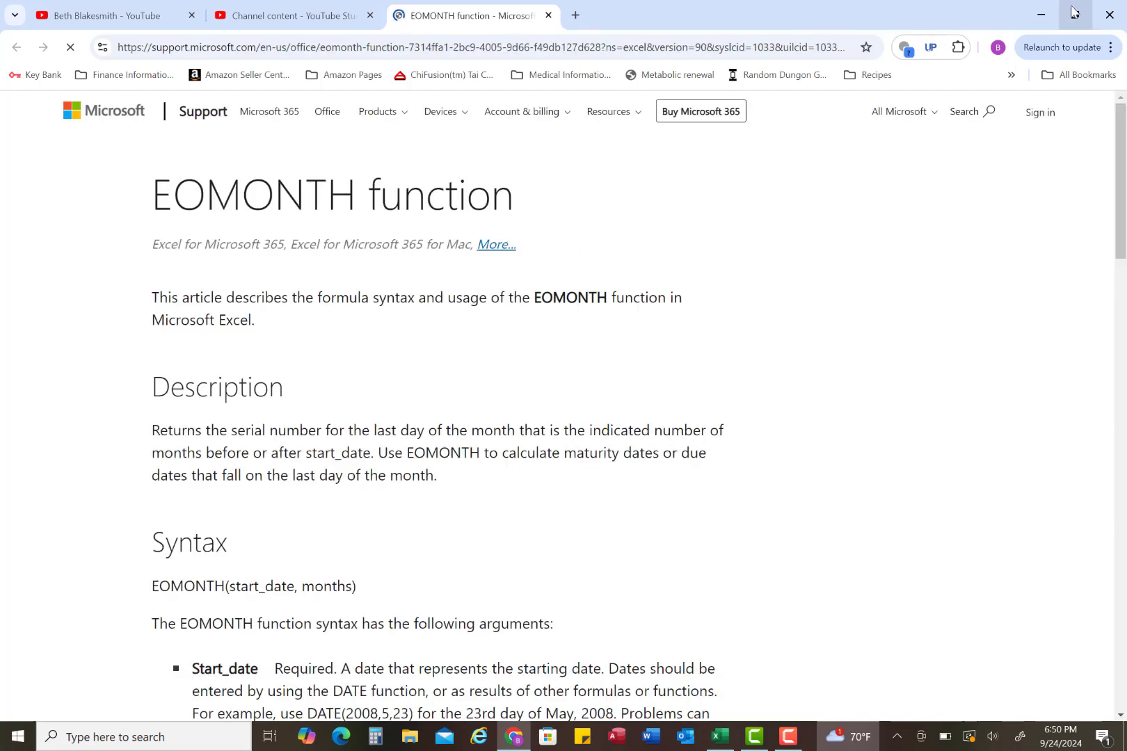
pyautogui.click(1041, 16)
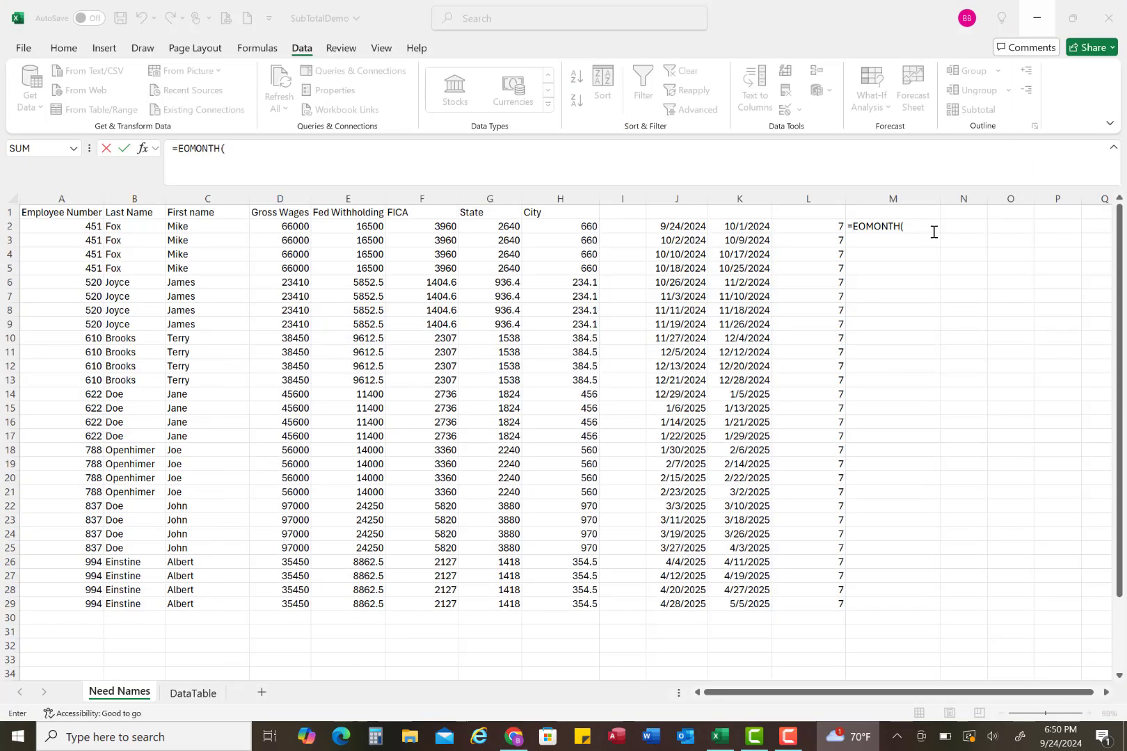
pyautogui.click(914, 228)
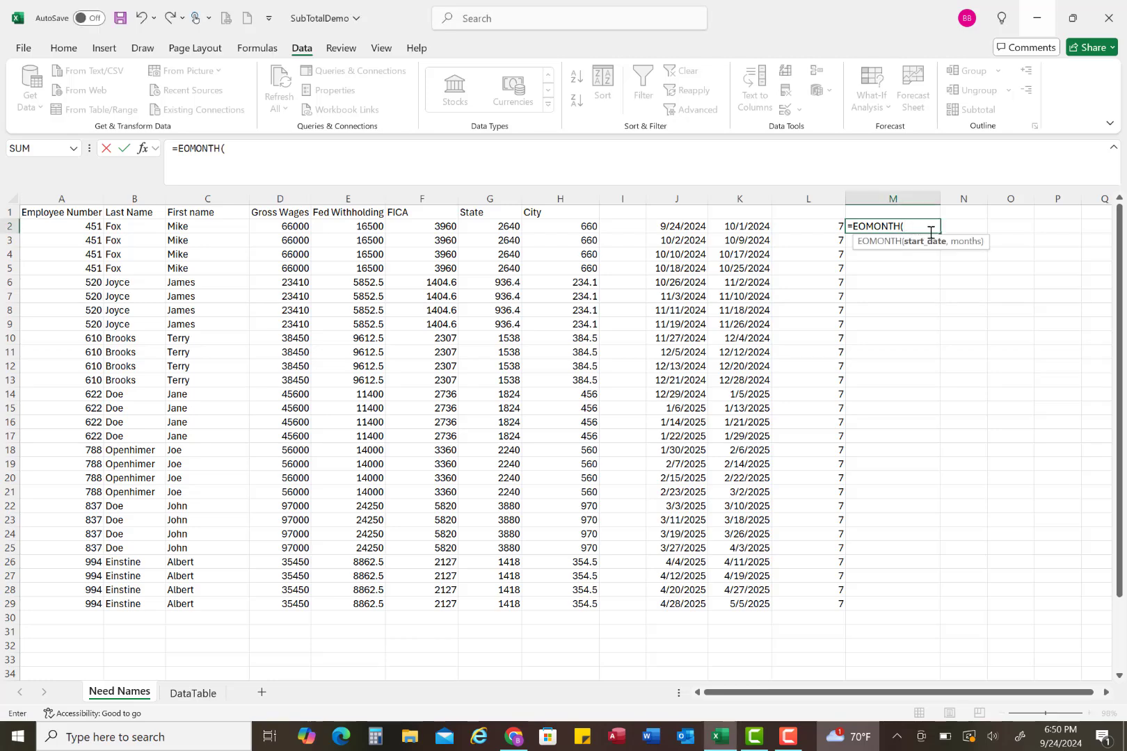
# Step: Complete the M2 formula as =EOMONTH(K2,0) to get the last day of the end date's month
pyautogui.click(757, 228)
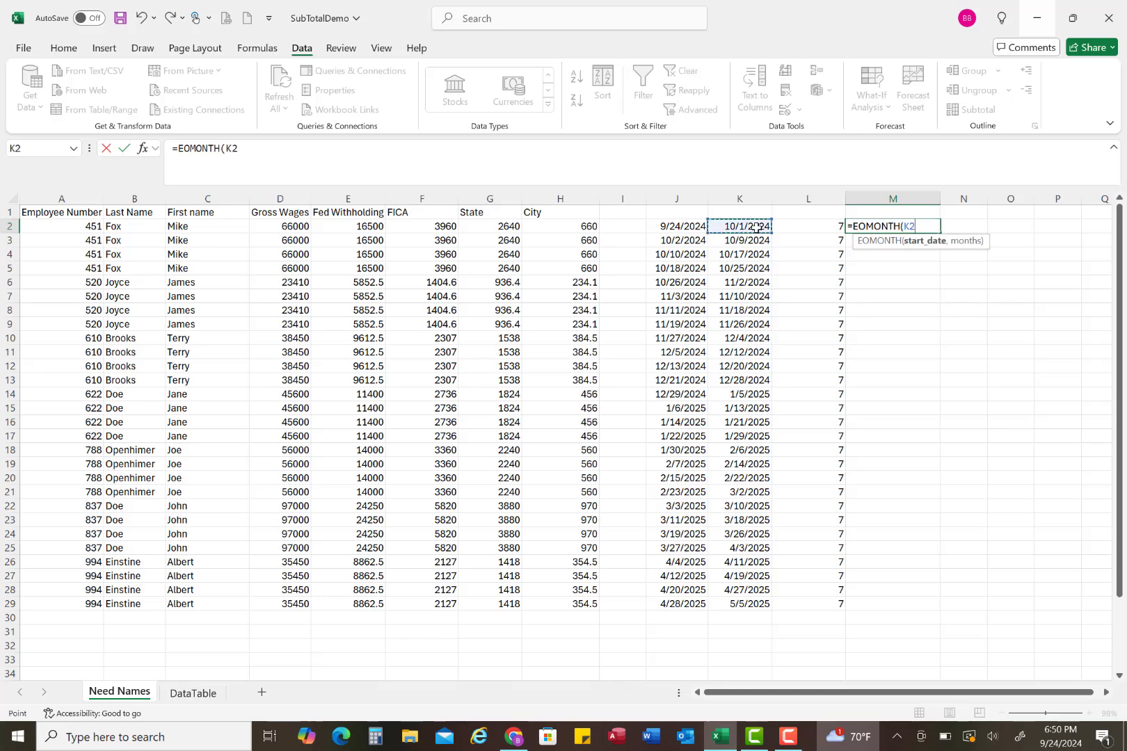
pyautogui.write(',')
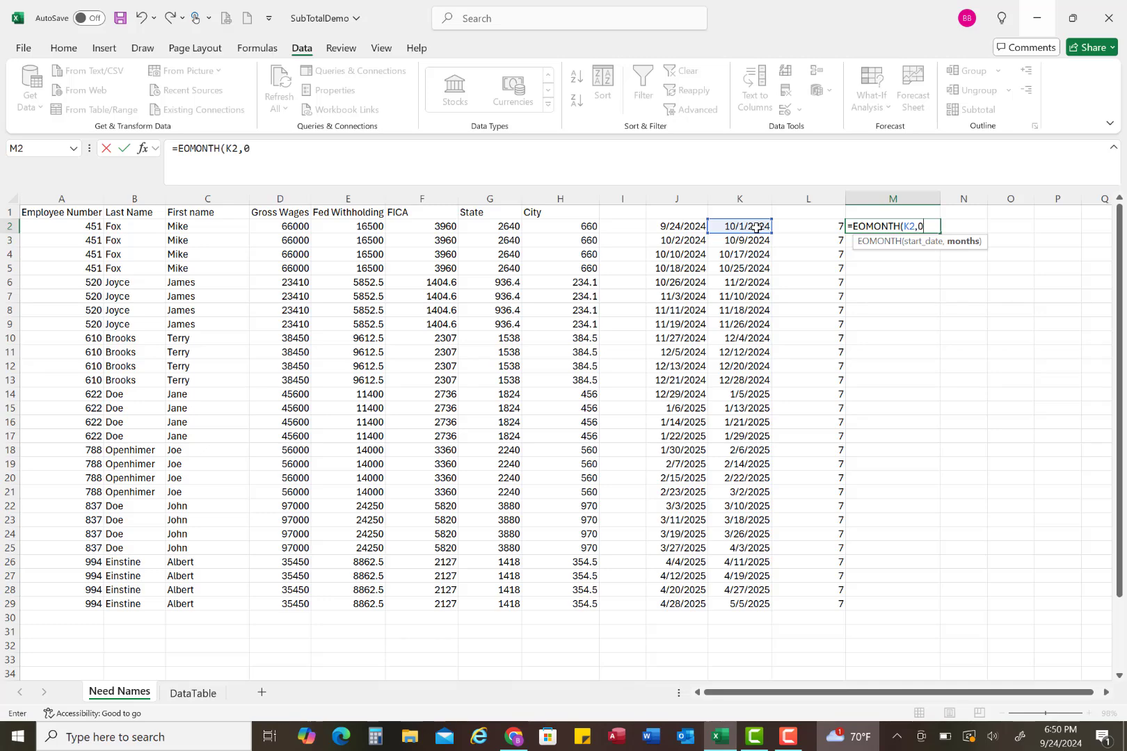
pyautogui.write('0)')
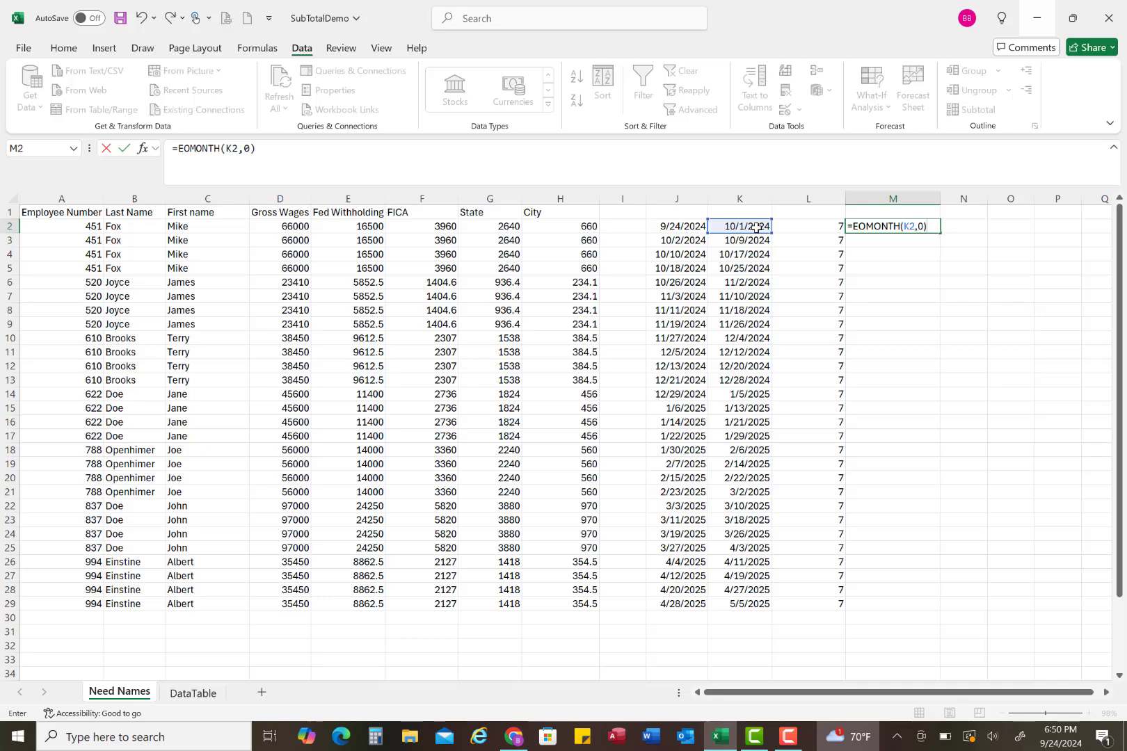
pyautogui.press('Return')
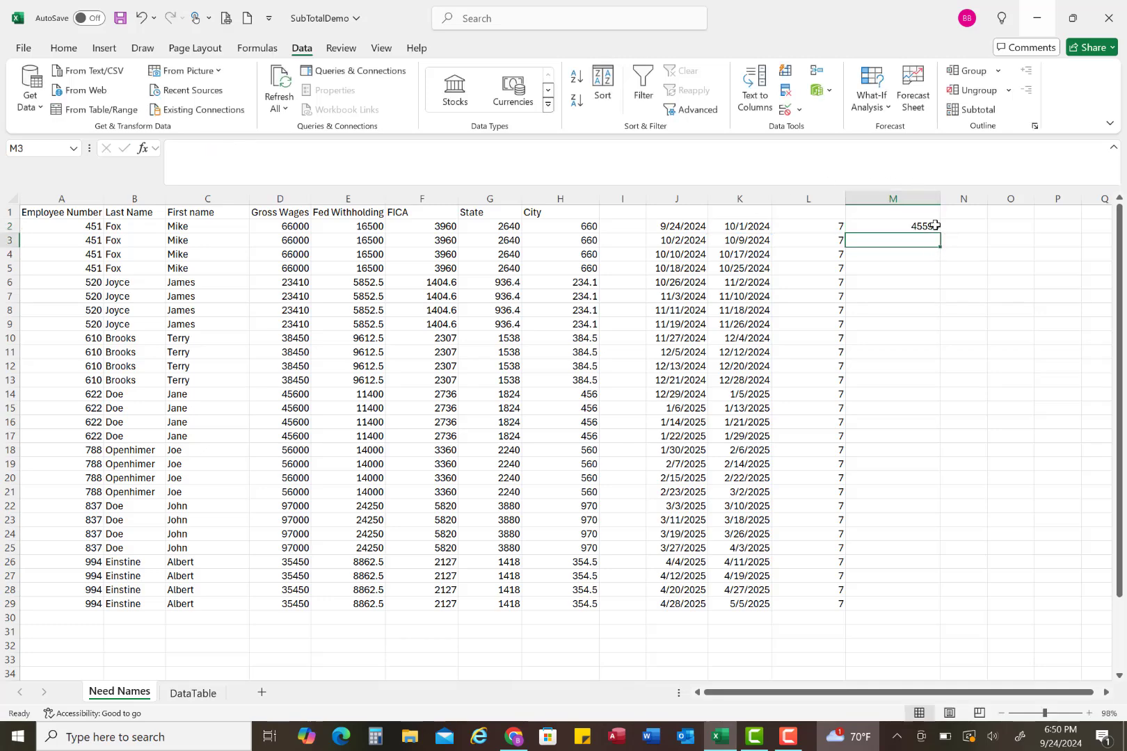
# Step: Format column M as Short Date and fill the M2 formula down through row 29
pyautogui.click(891, 199)
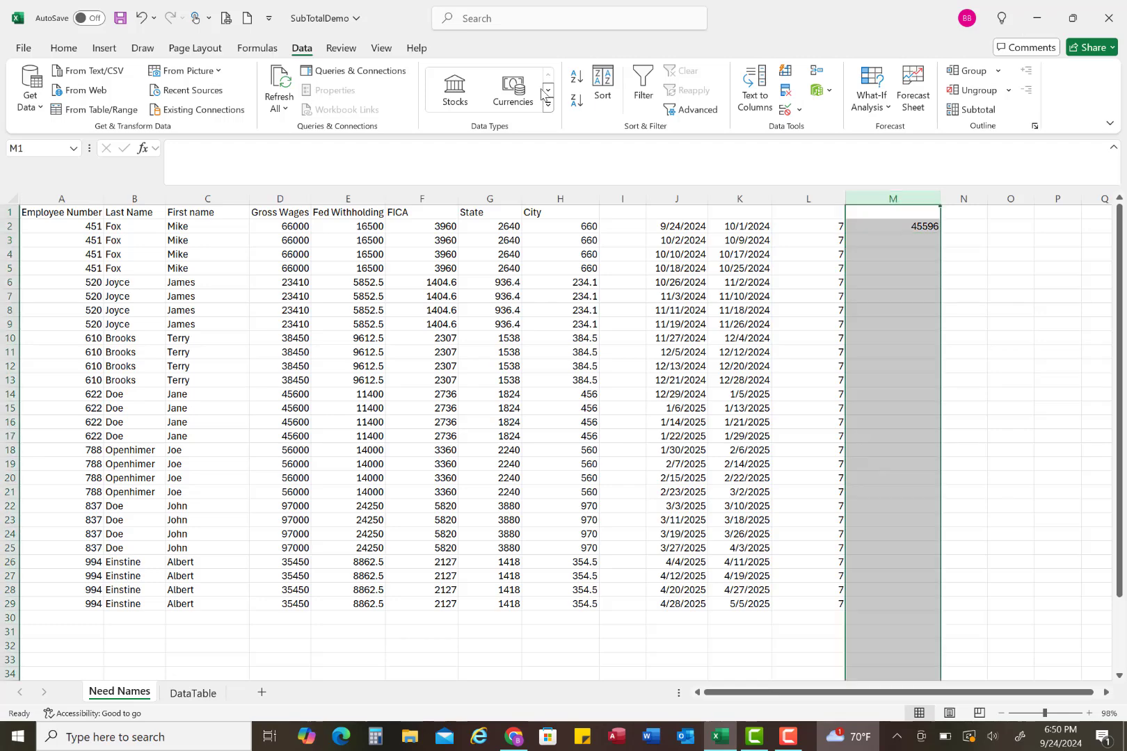
pyautogui.click(66, 50)
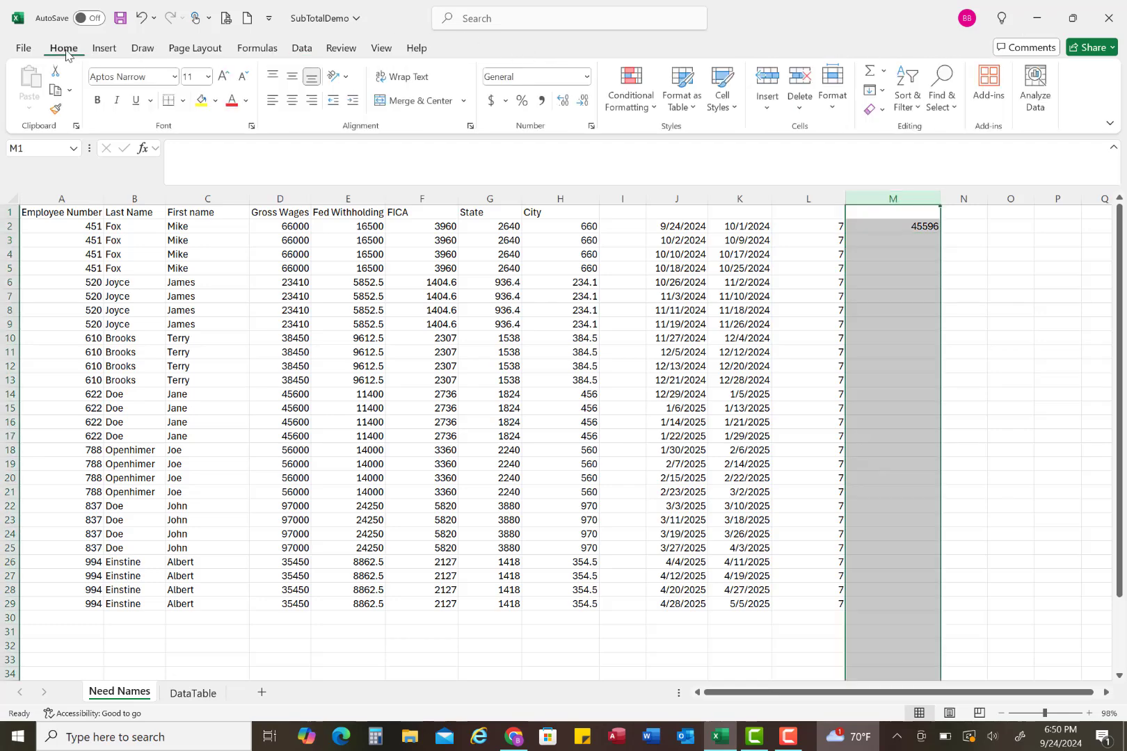
pyautogui.click(588, 77)
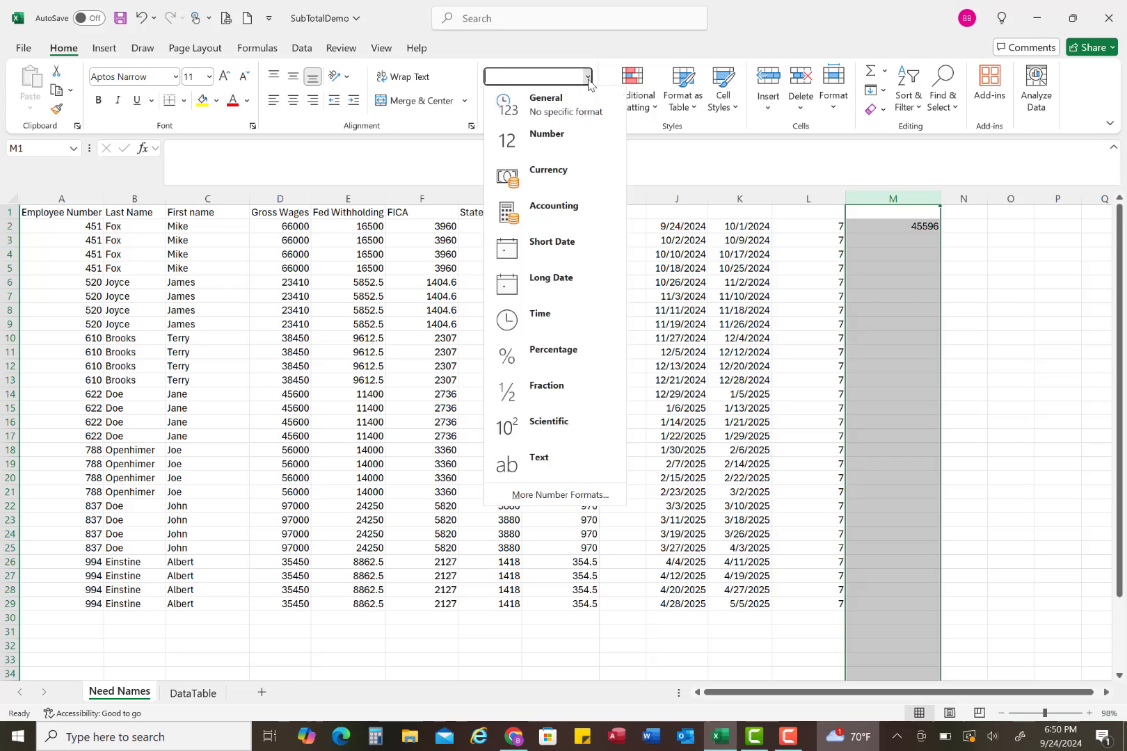
pyautogui.click(563, 247)
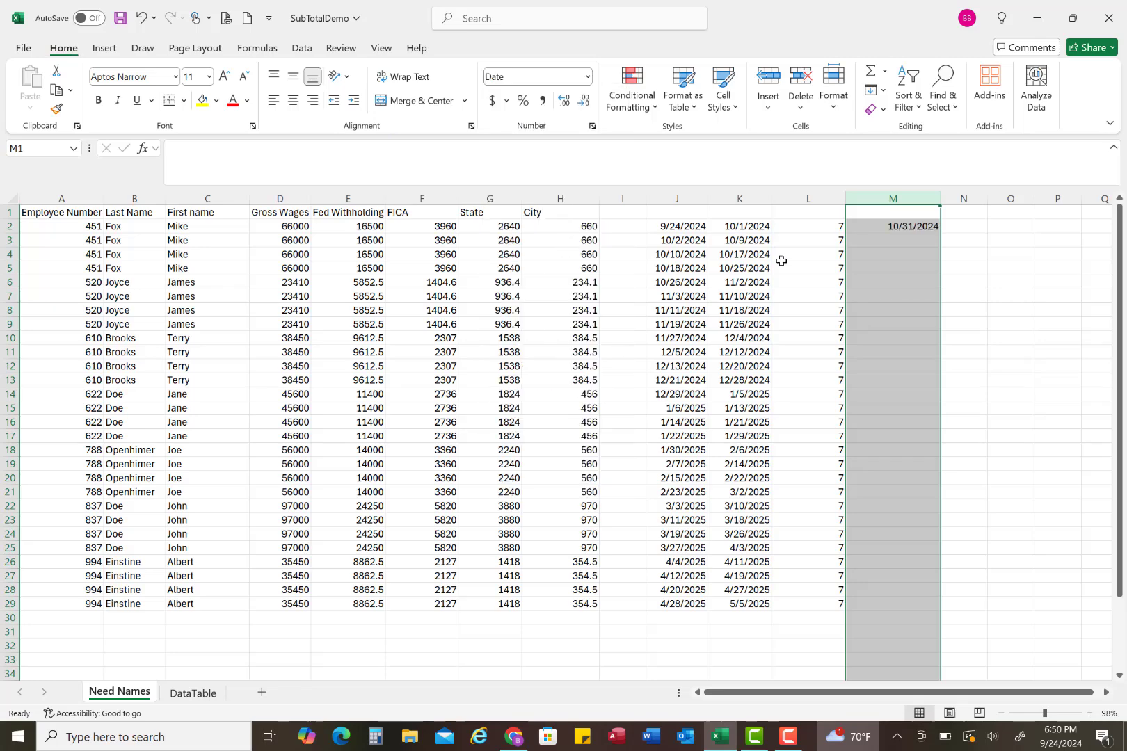
pyautogui.click(904, 229)
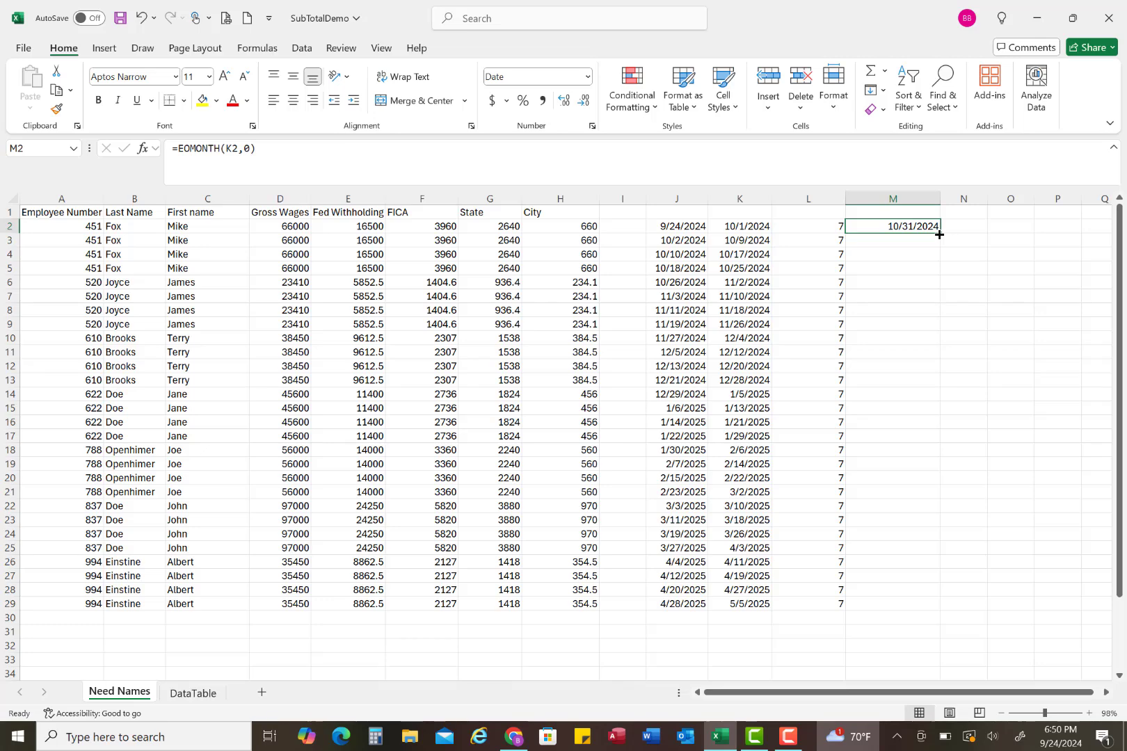
pyautogui.doubleClick(939, 235)
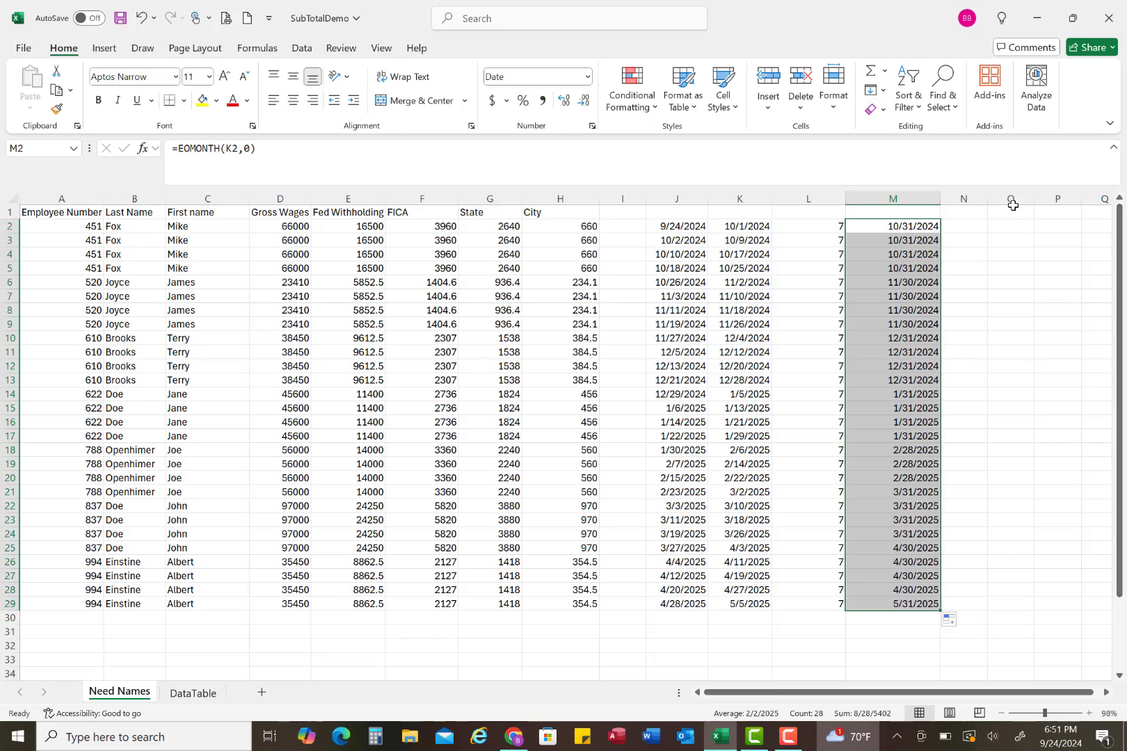
# Step: In a widened column N, enter =M2-365 in N2 and fill the formula down through row 29
pyautogui.moveTo(988, 195); pyautogui.dragTo(1033, 196)
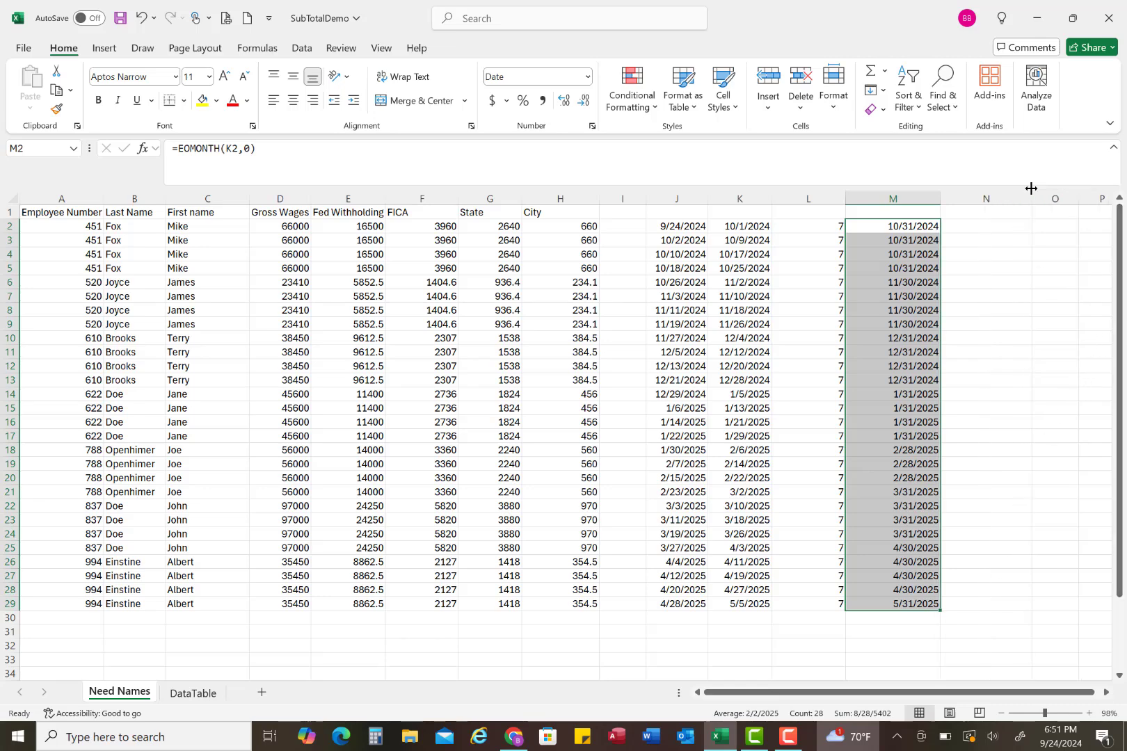
pyautogui.click(979, 231)
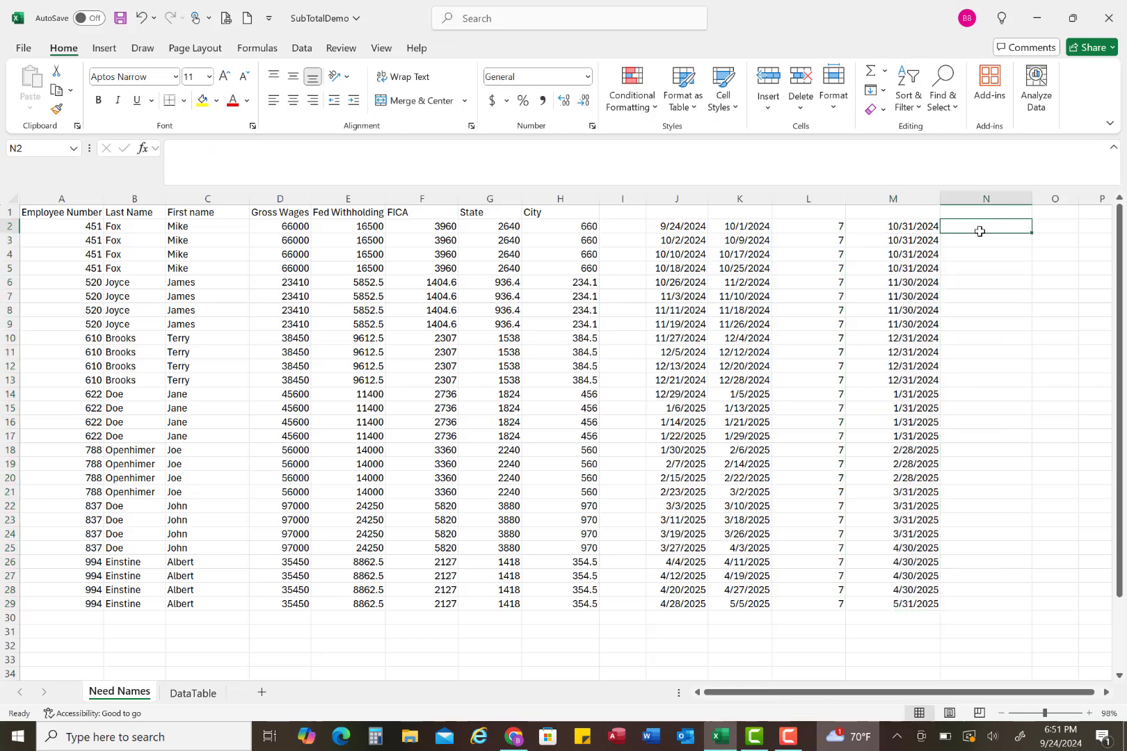
pyautogui.write('=')
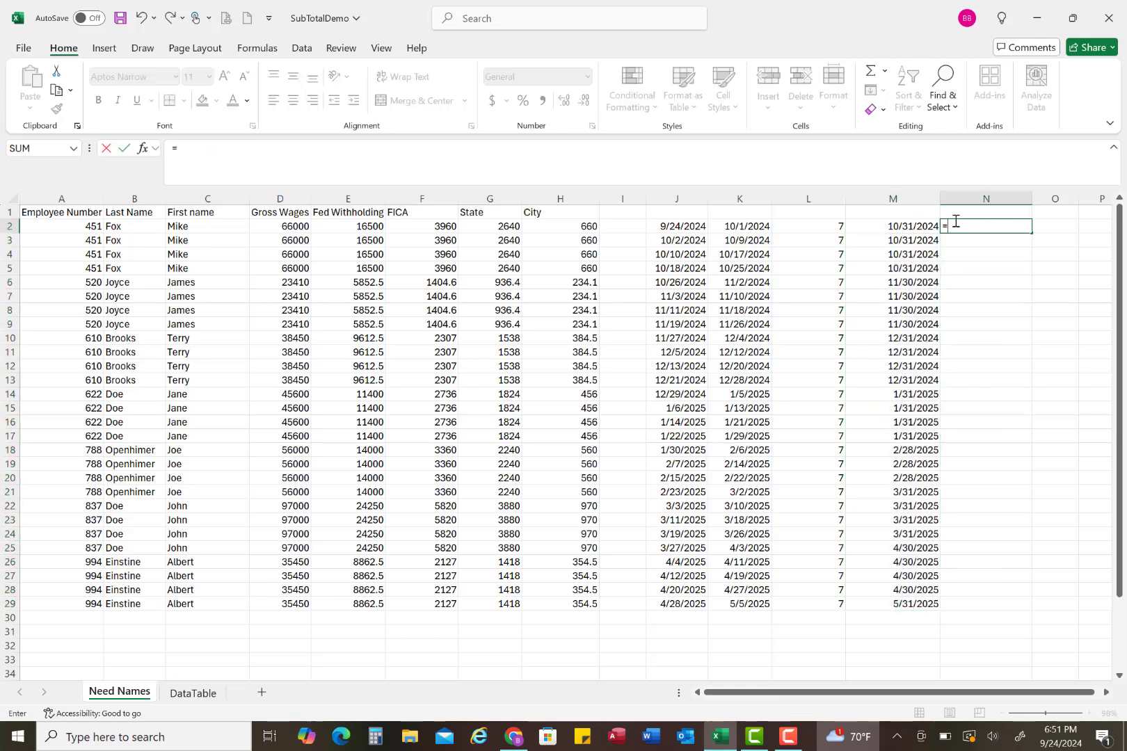
pyautogui.click(917, 229)
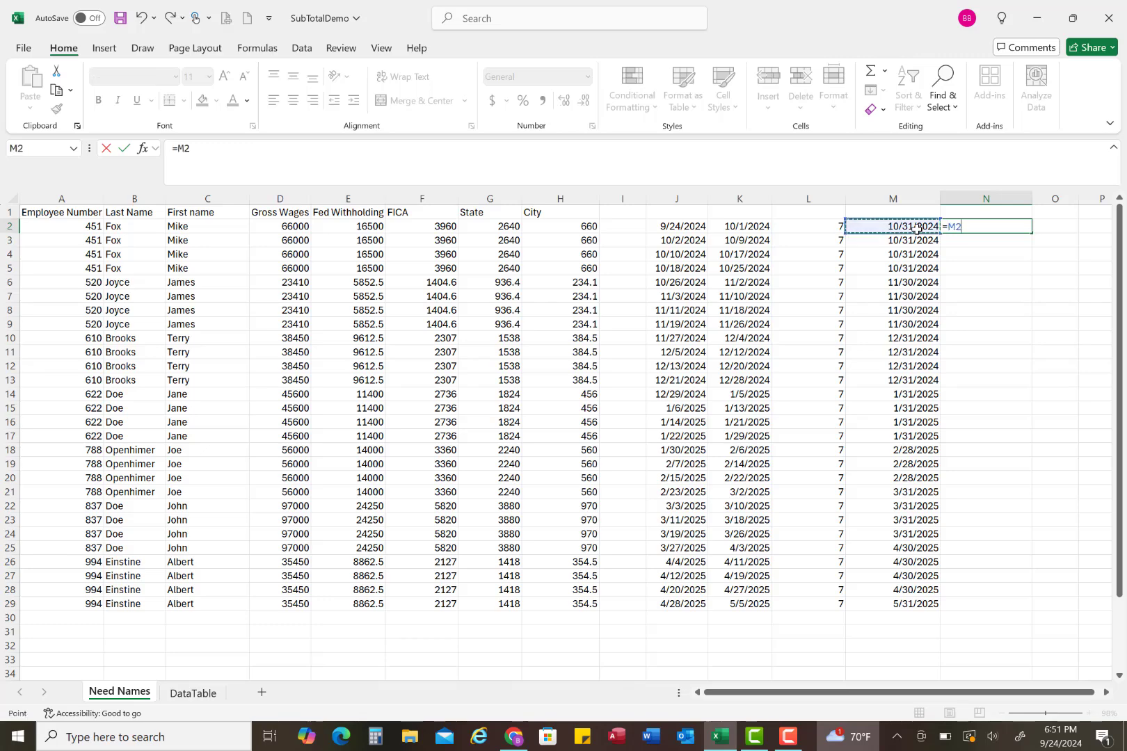
pyautogui.write('-365')
pyautogui.press('Return')
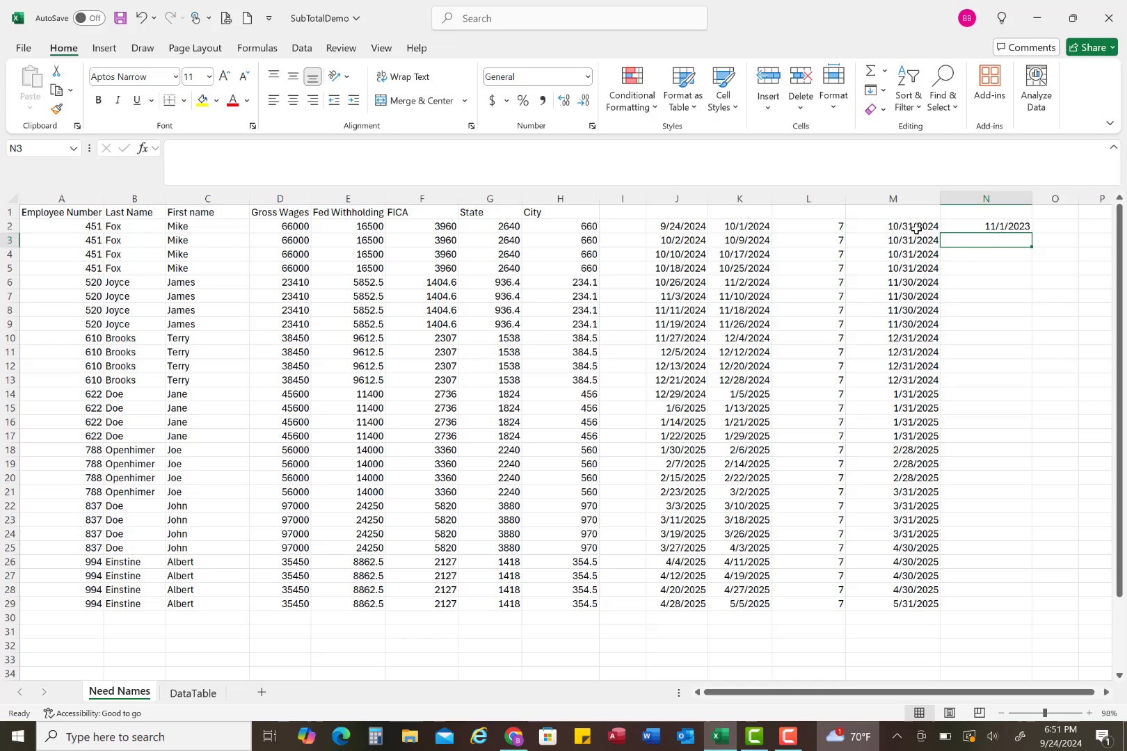
pyautogui.click(1014, 228)
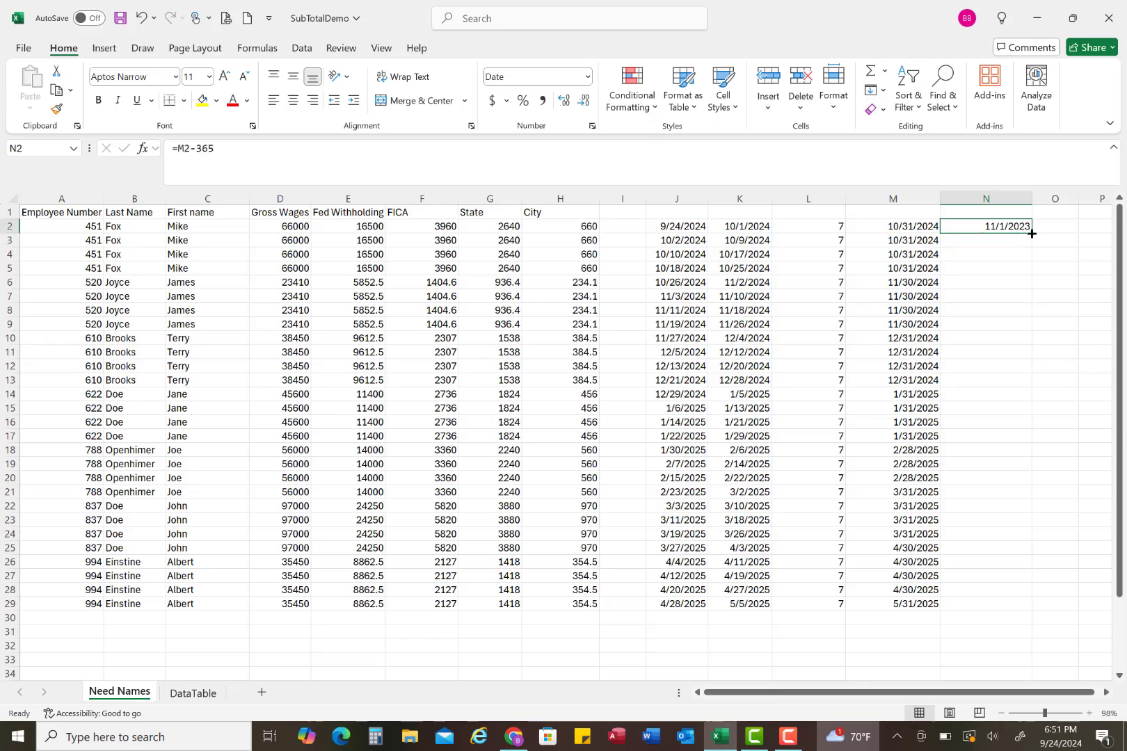
pyautogui.doubleClick(1032, 233)
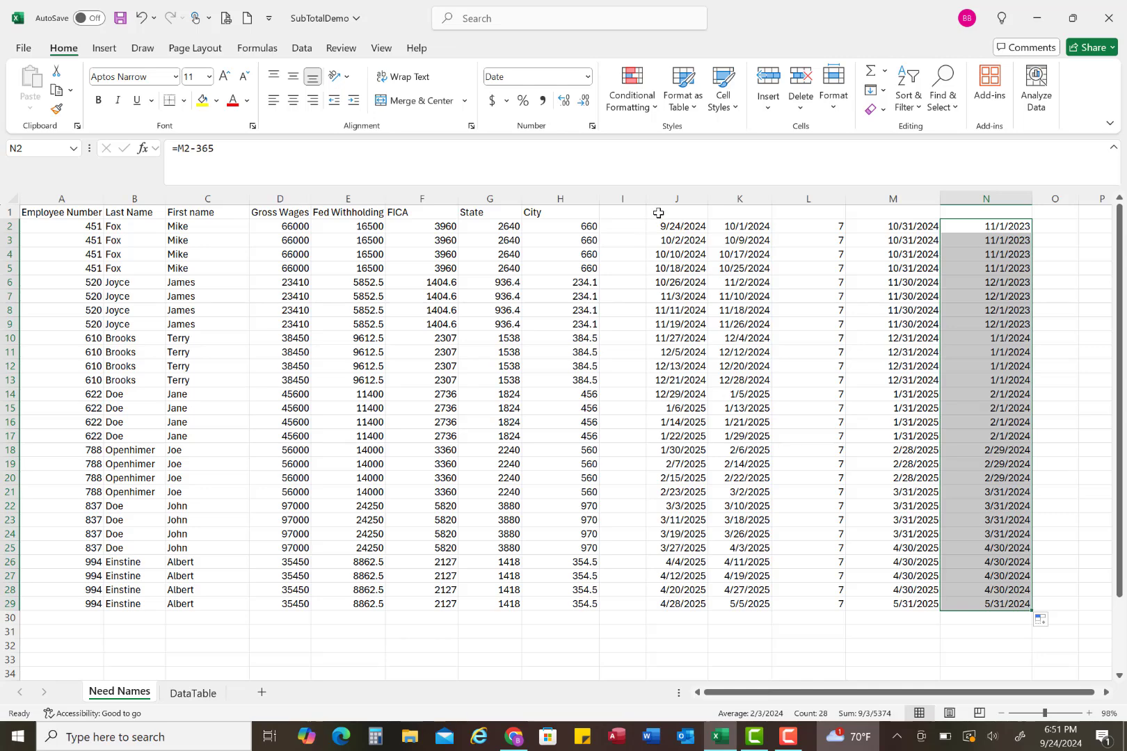
# Step: Clear the contents of the date and difference columns in J2:N29
pyautogui.moveTo(662, 223); pyautogui.dragTo(1002, 604)
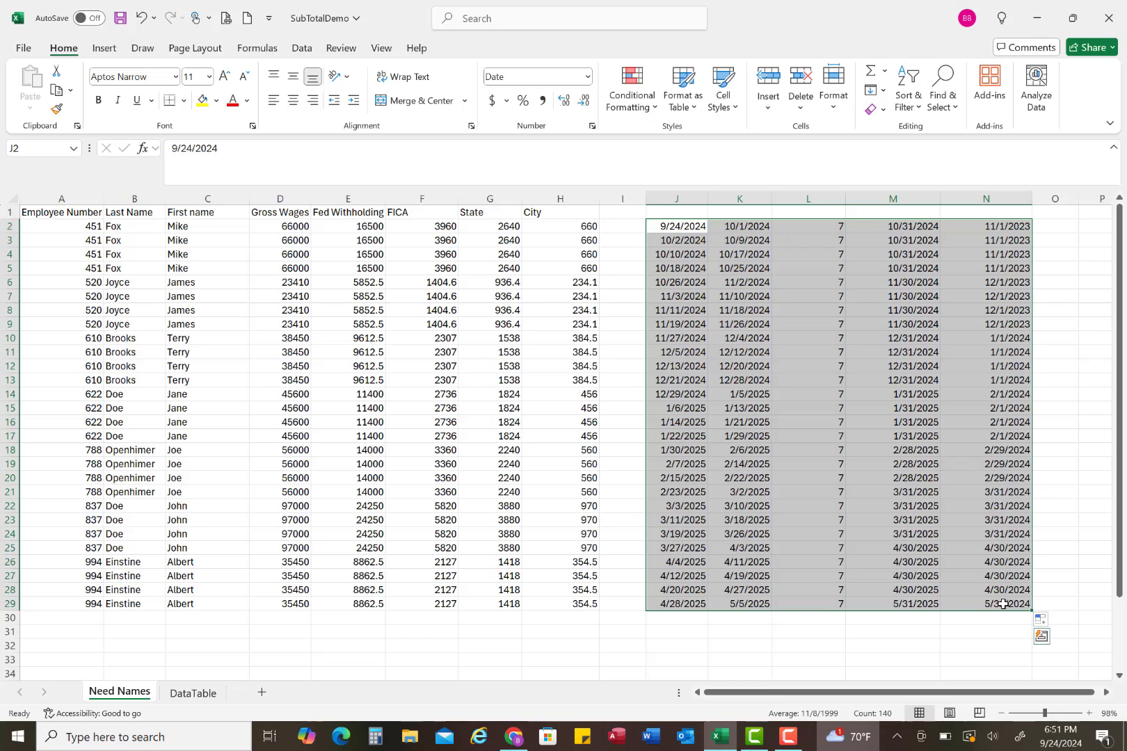
pyautogui.press('Delete')
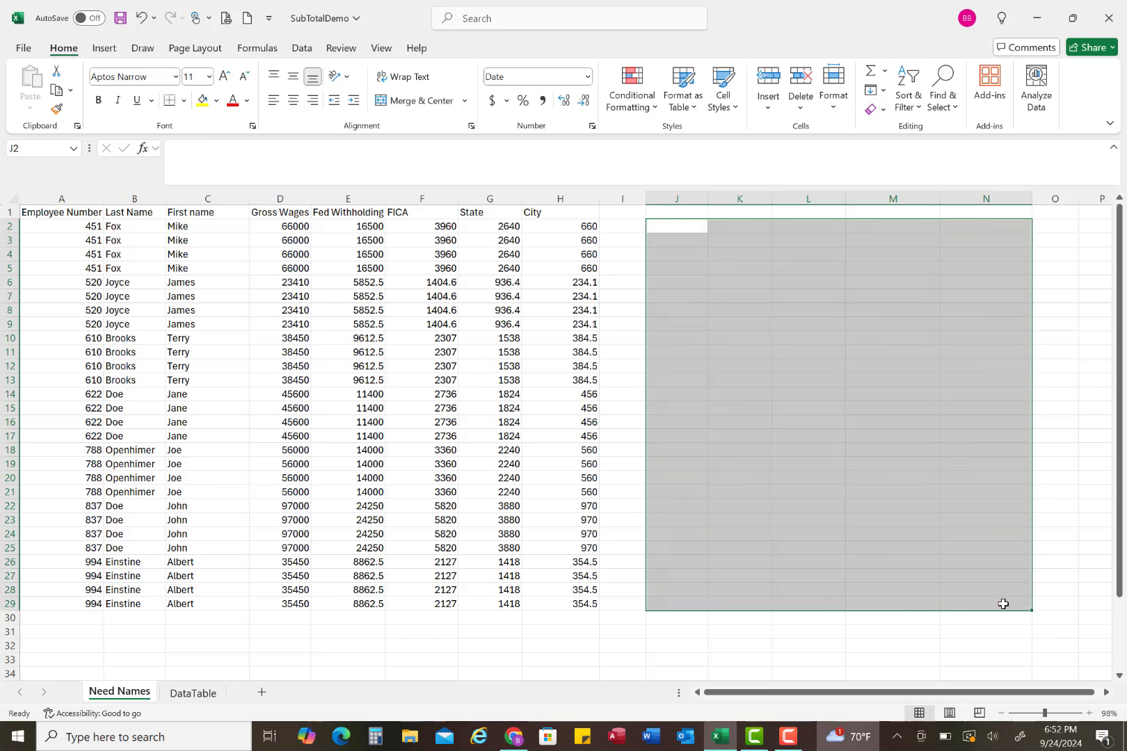
pyautogui.click(688, 226)
# Step: Add an AutoSum of D2:H2 in I2 and fill the formula down through row 29
pyautogui.click(610, 226)
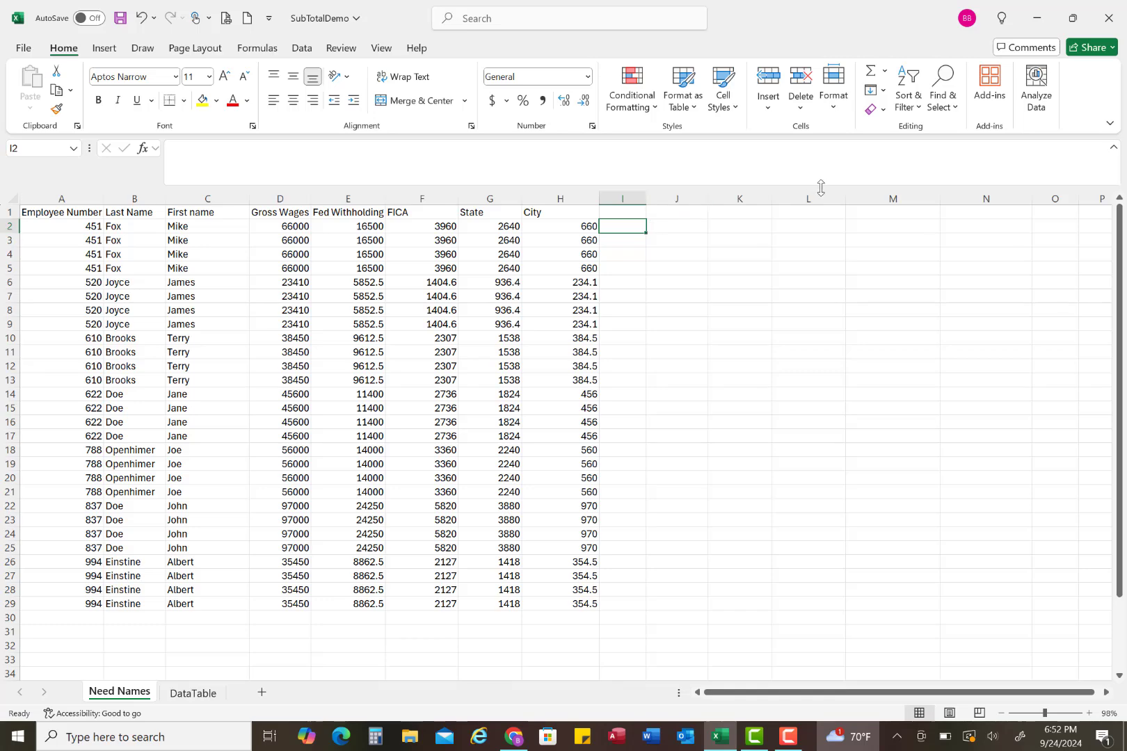
pyautogui.click(872, 73)
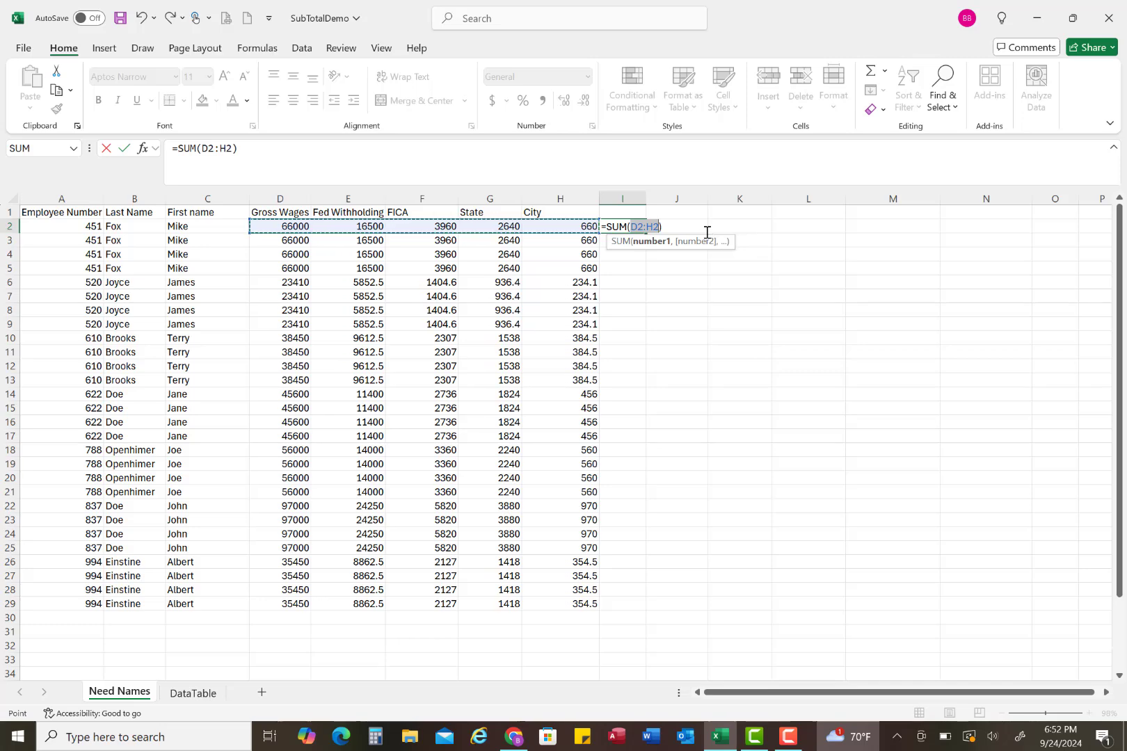
pyautogui.press('Return')
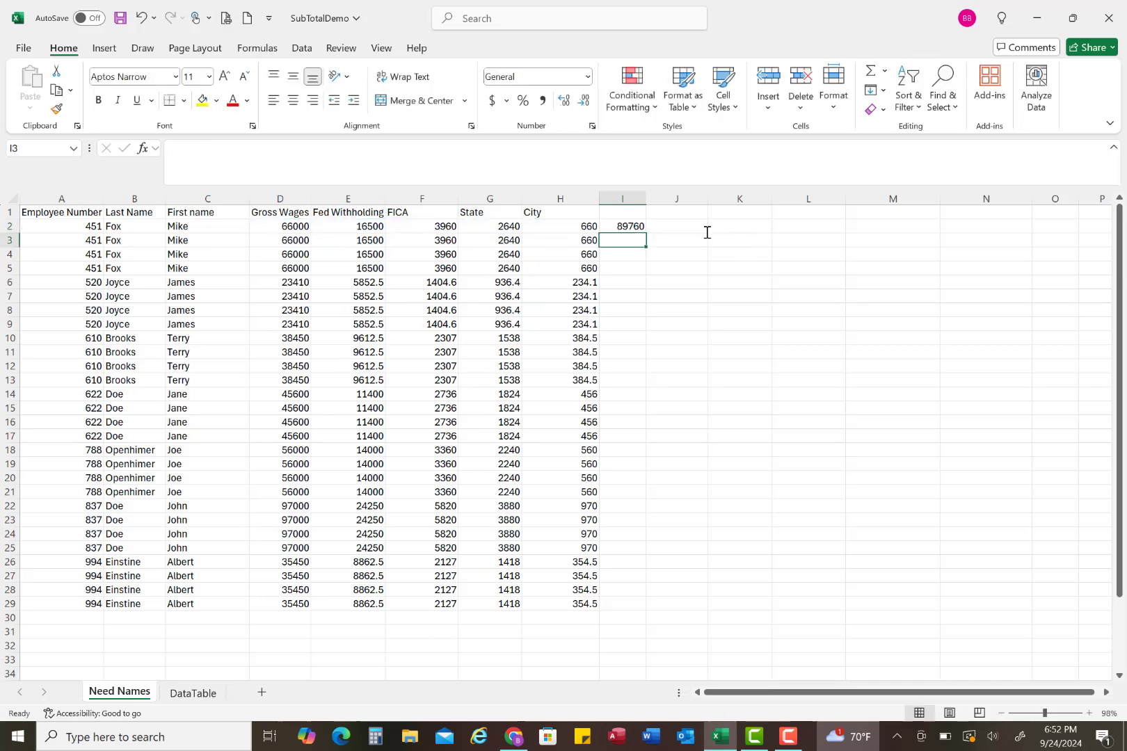
pyautogui.click(636, 227)
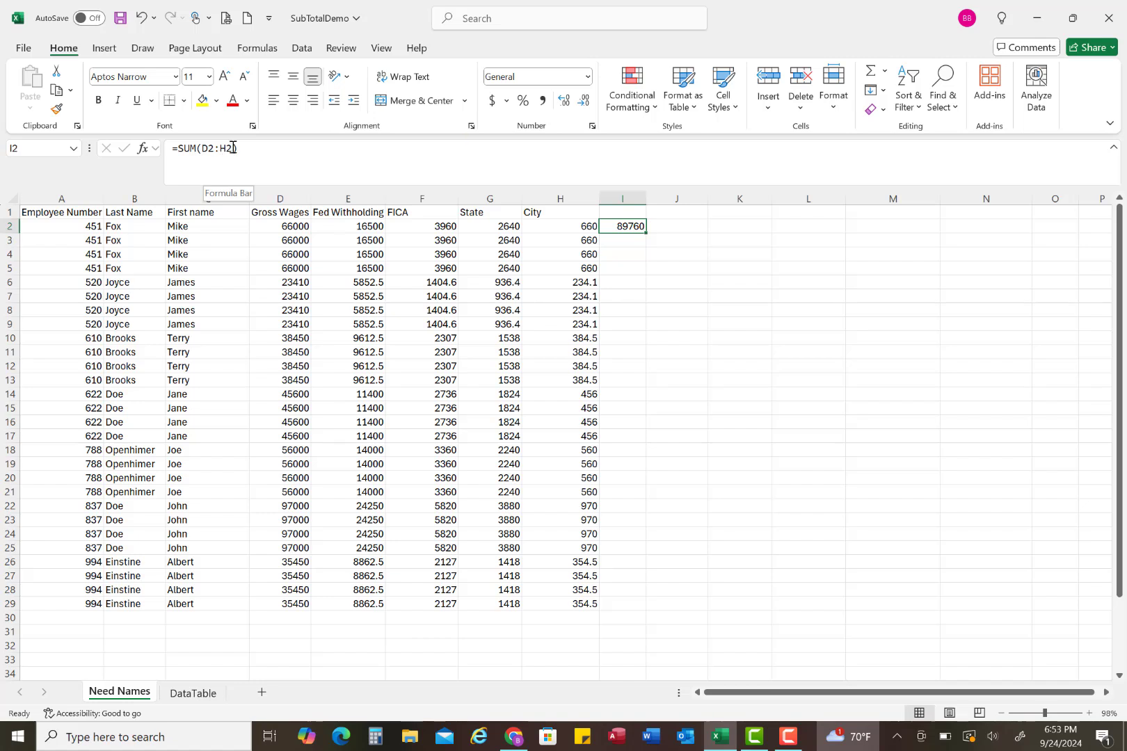
pyautogui.doubleClick(645, 235)
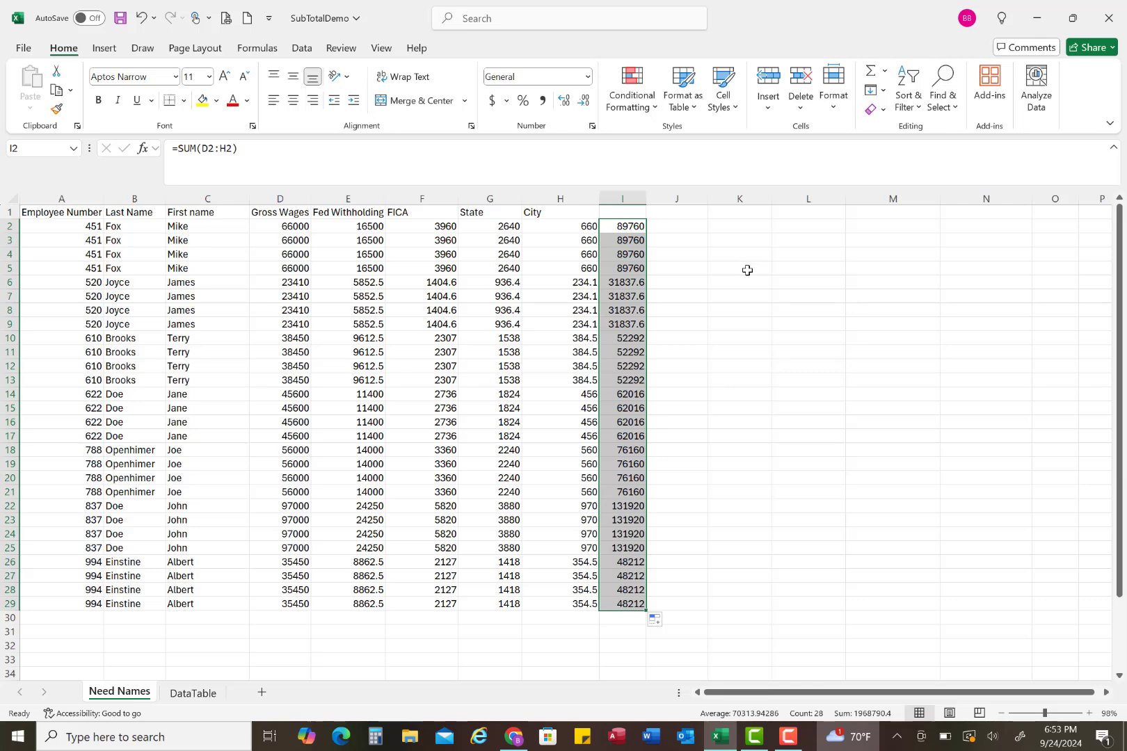
# Step: Add an AutoSum of I2:I29 in I30, fill it across row 30 back to D30, and check the copied formulas
pyautogui.click(625, 617)
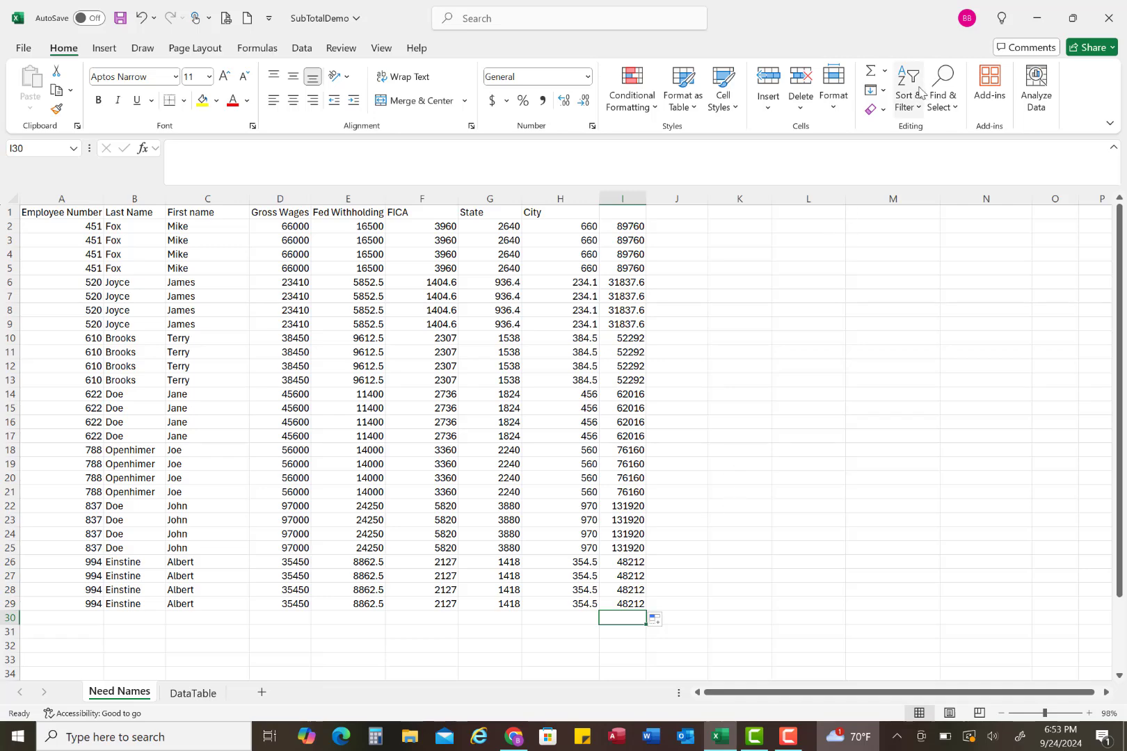
pyautogui.click(871, 72)
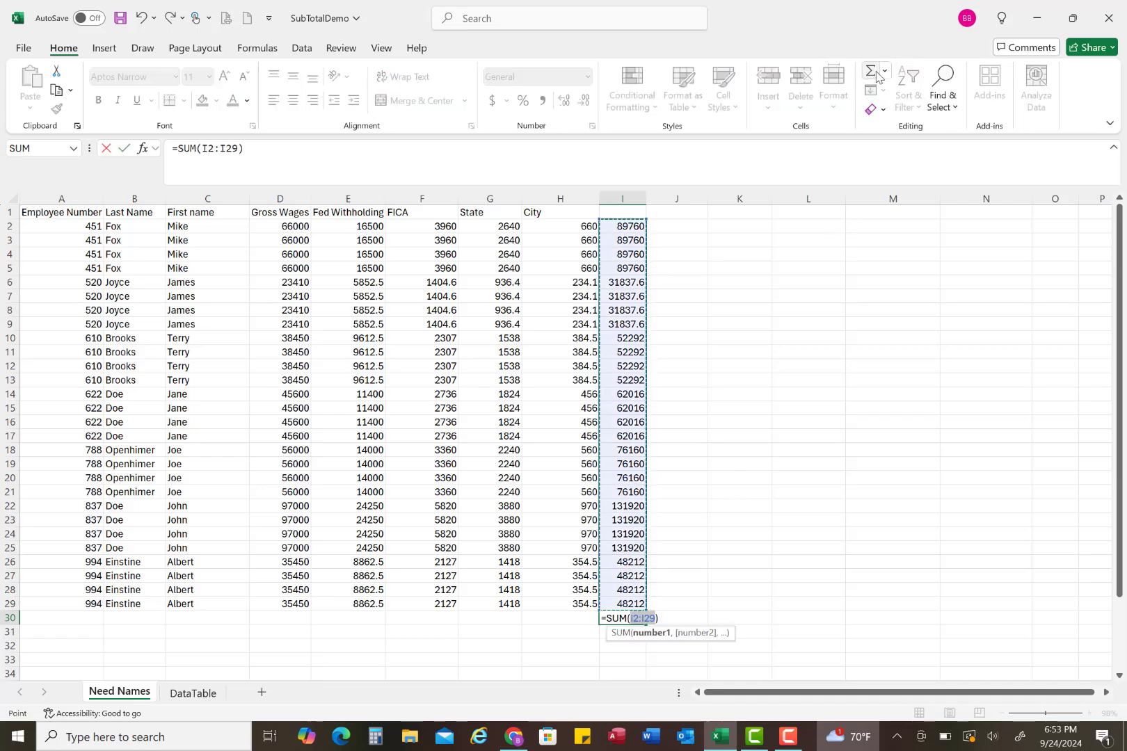
pyautogui.press('Return')
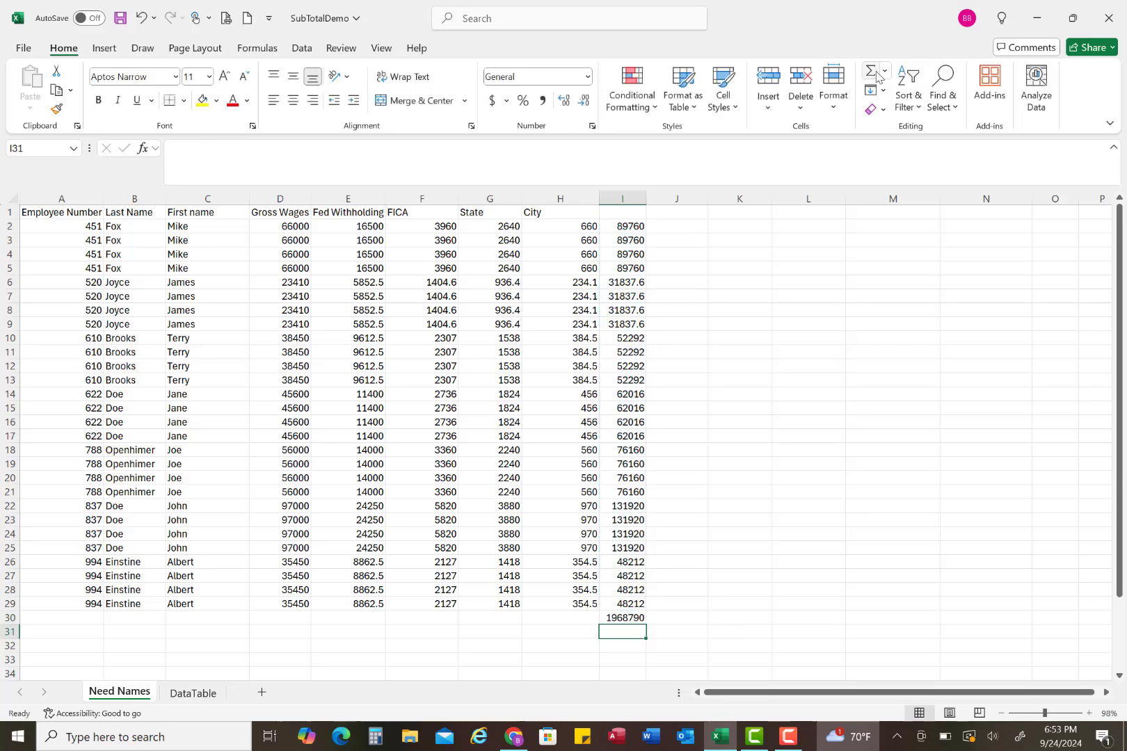
pyautogui.click(620, 619)
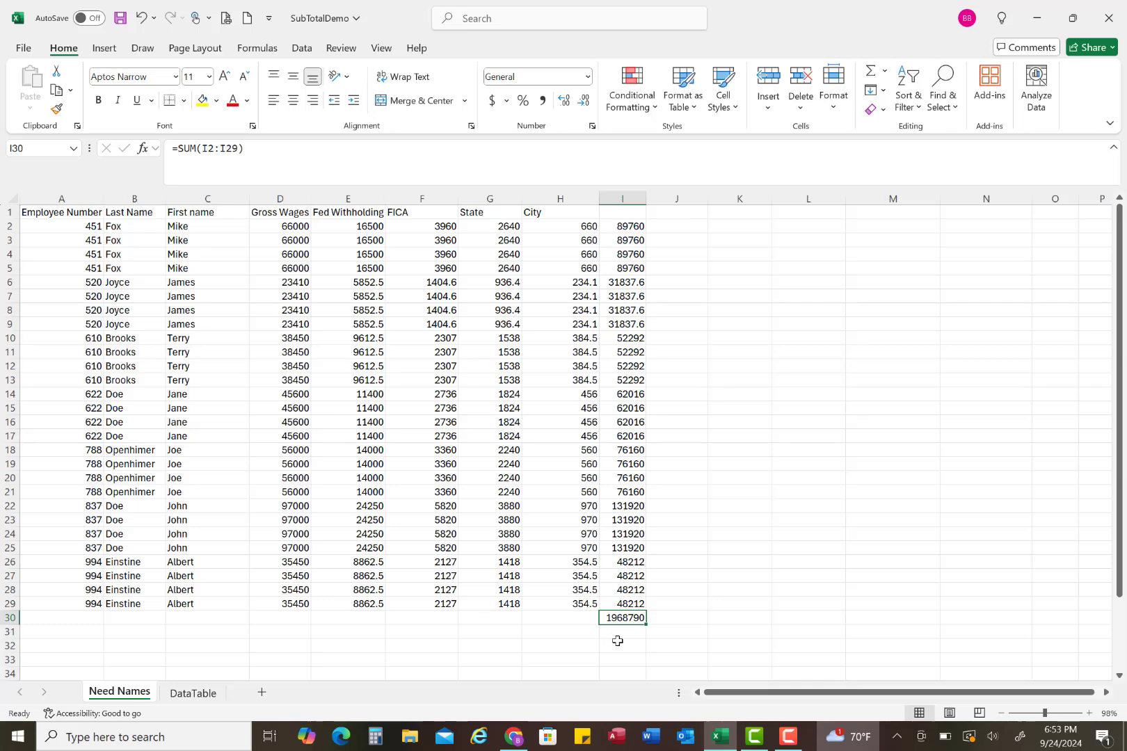
pyautogui.moveTo(646, 624); pyautogui.dragTo(267, 612)
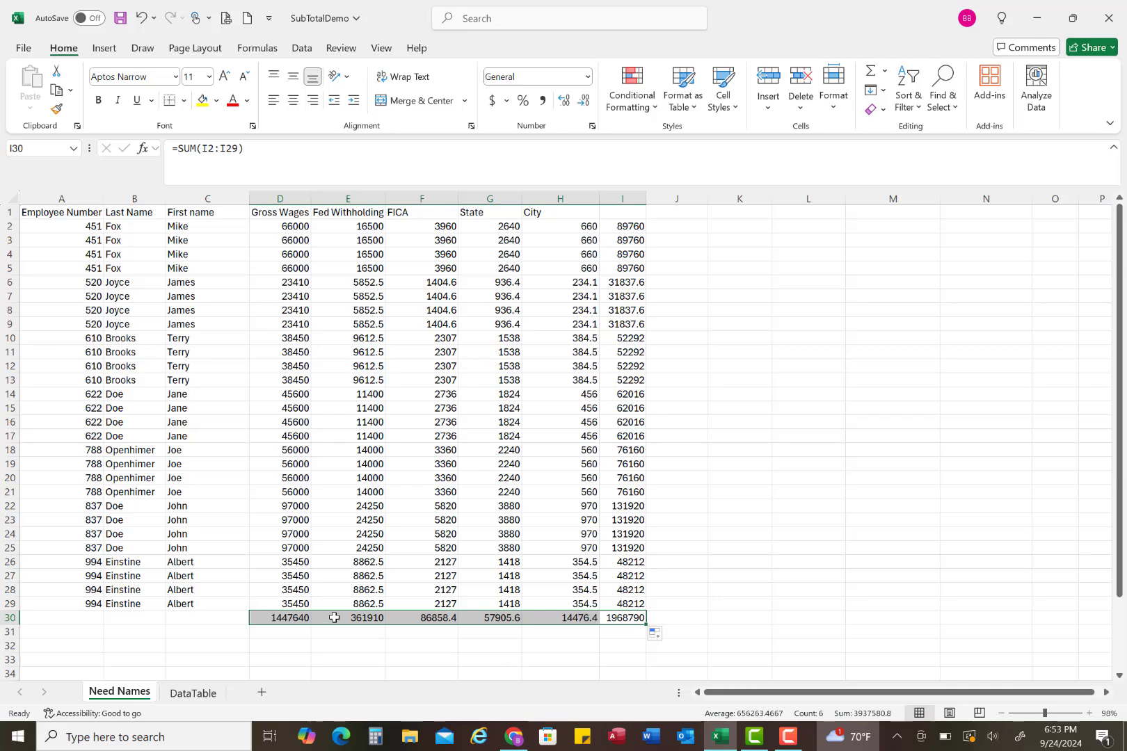
pyautogui.click(292, 618)
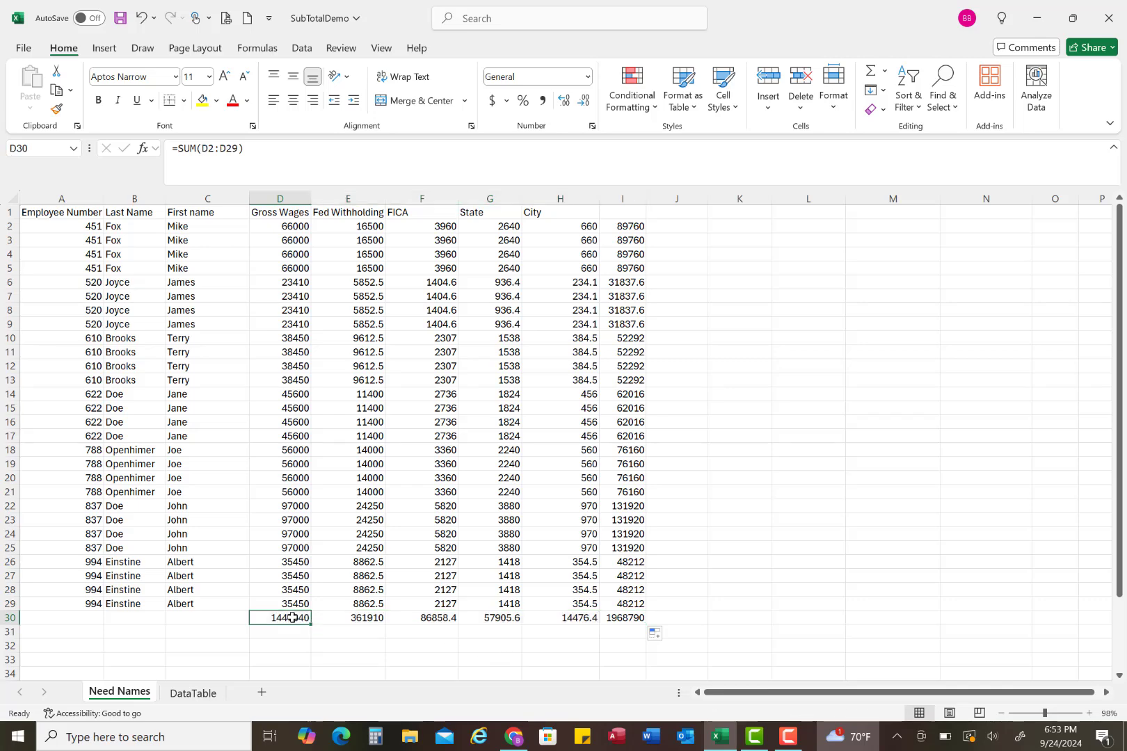
pyautogui.click(334, 618)
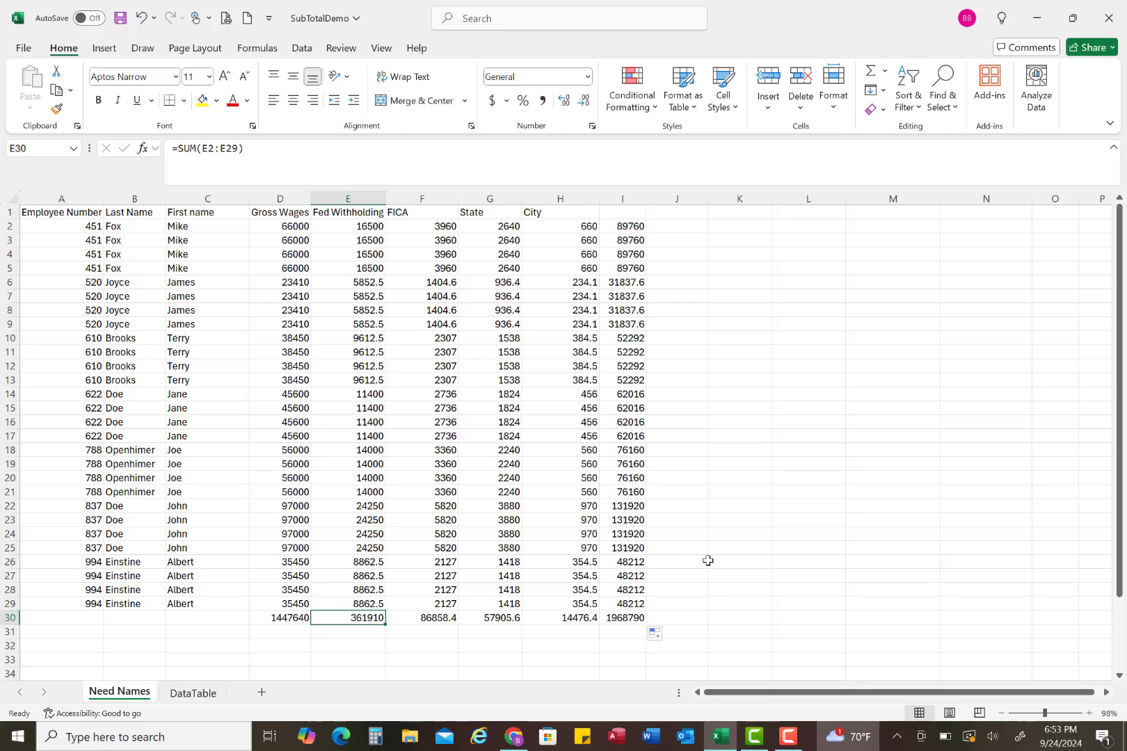
pyautogui.click(736, 568)
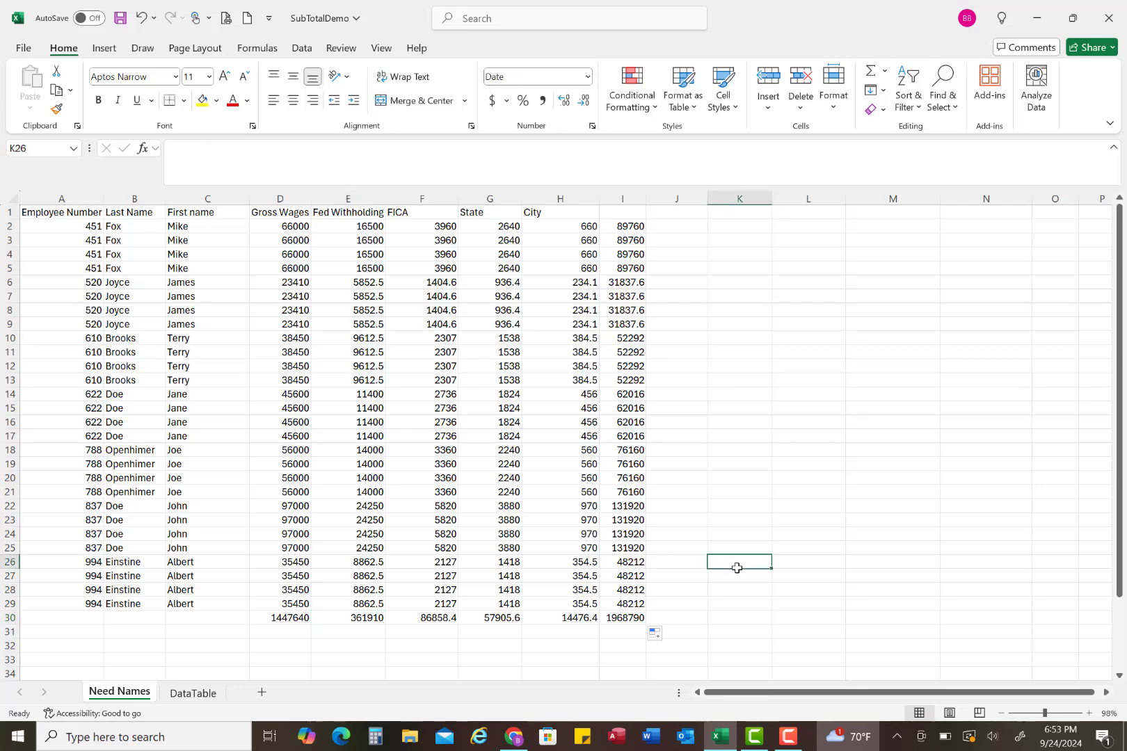
# Step: Enter =AVERAGE(I2:I29) in I31 and narrow column H to fit its figures more closely
pyautogui.click(622, 634)
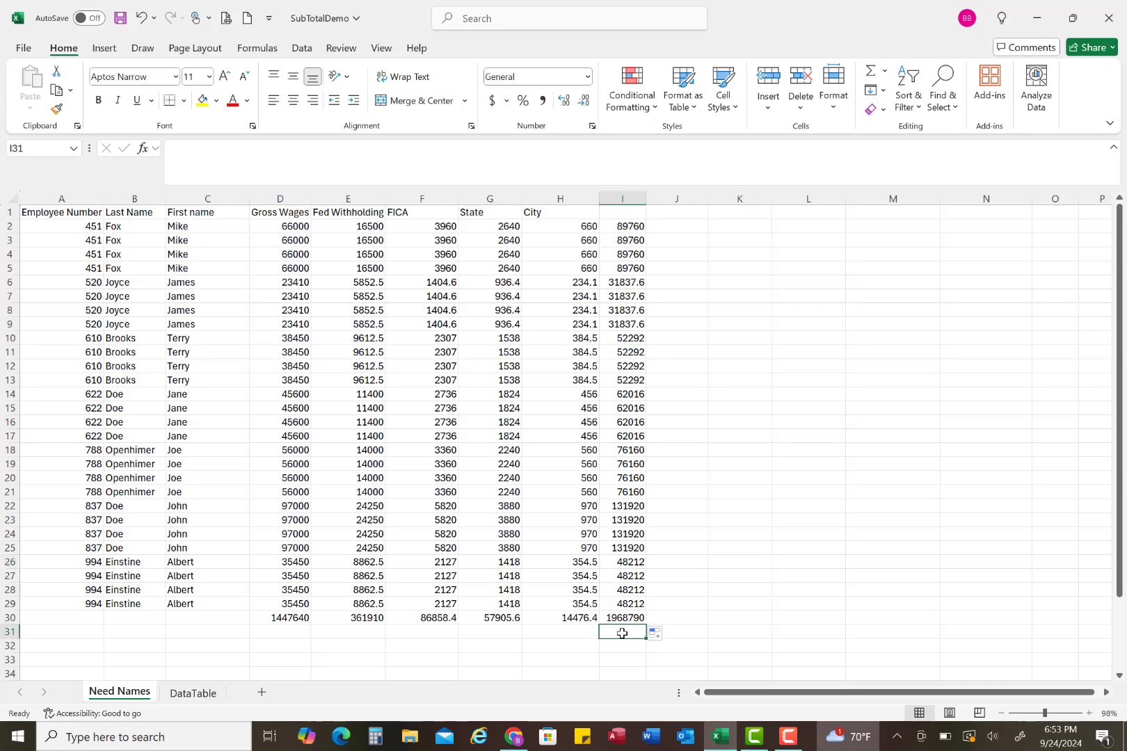
pyautogui.write('=')
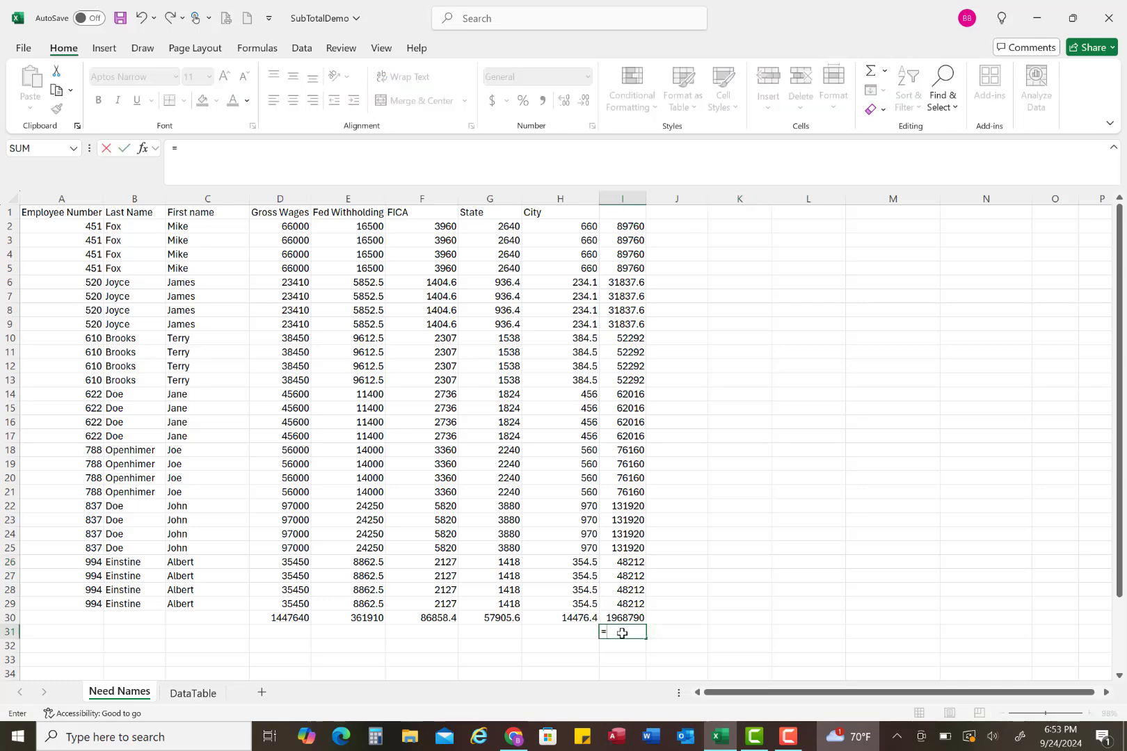
pyautogui.write('AVG')
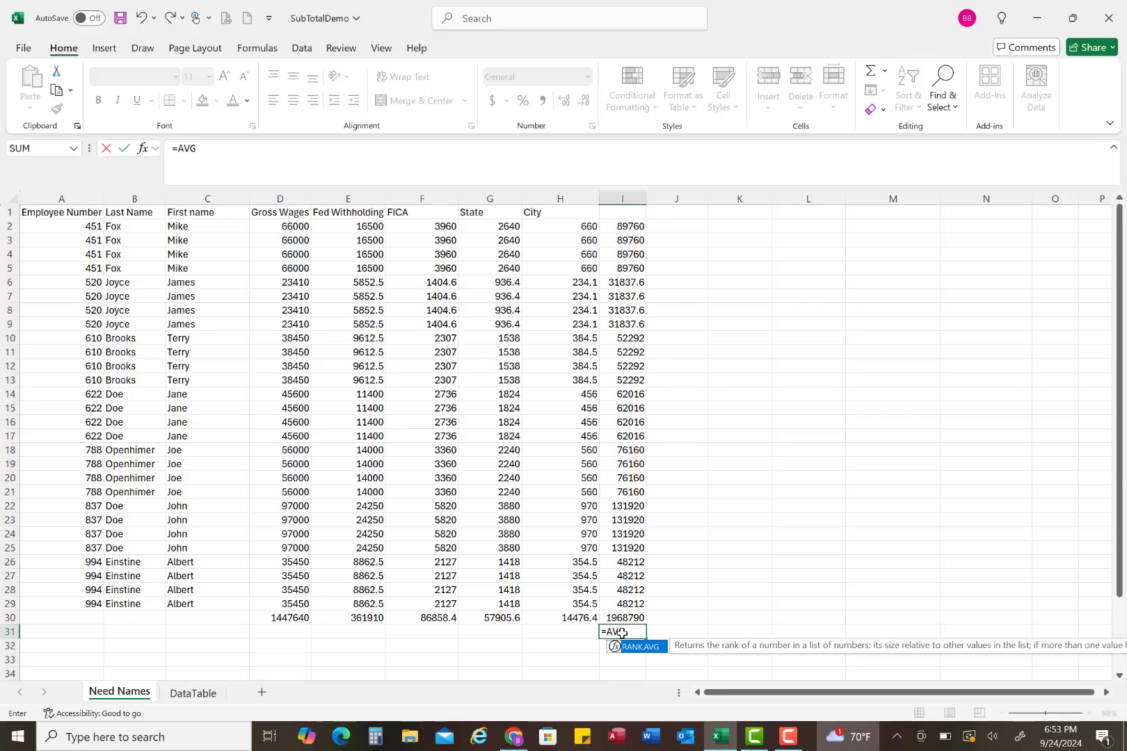
pyautogui.press('BackSpace')
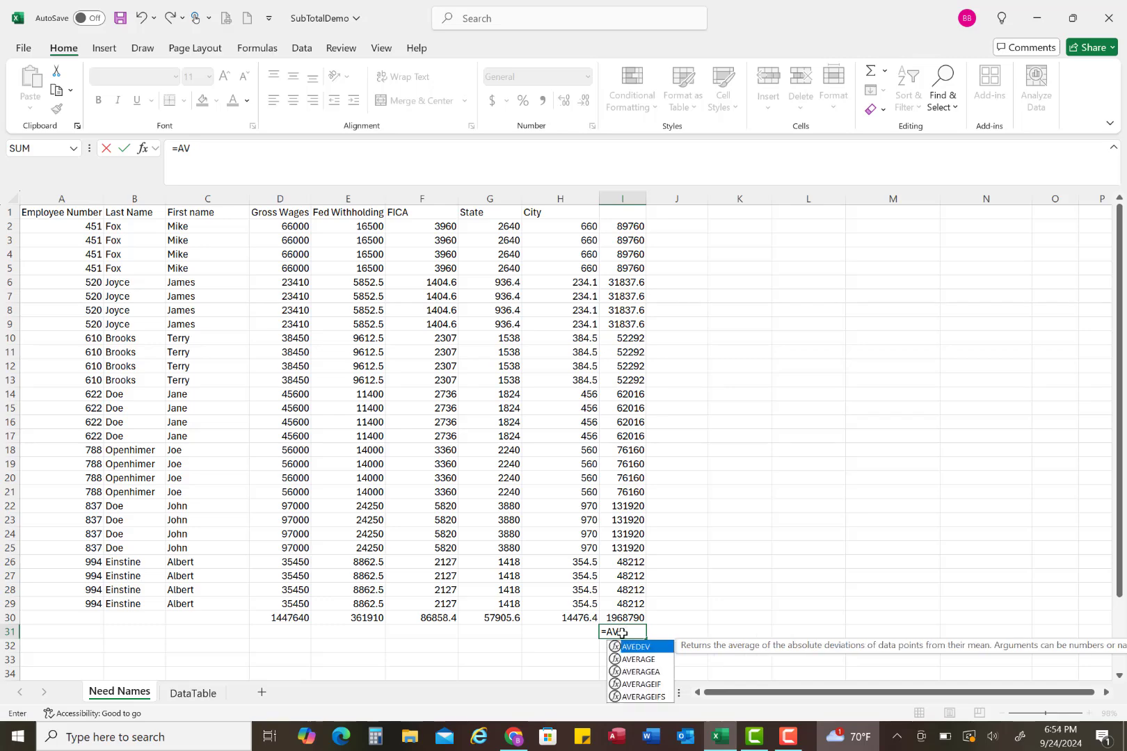
pyautogui.doubleClick(646, 661)
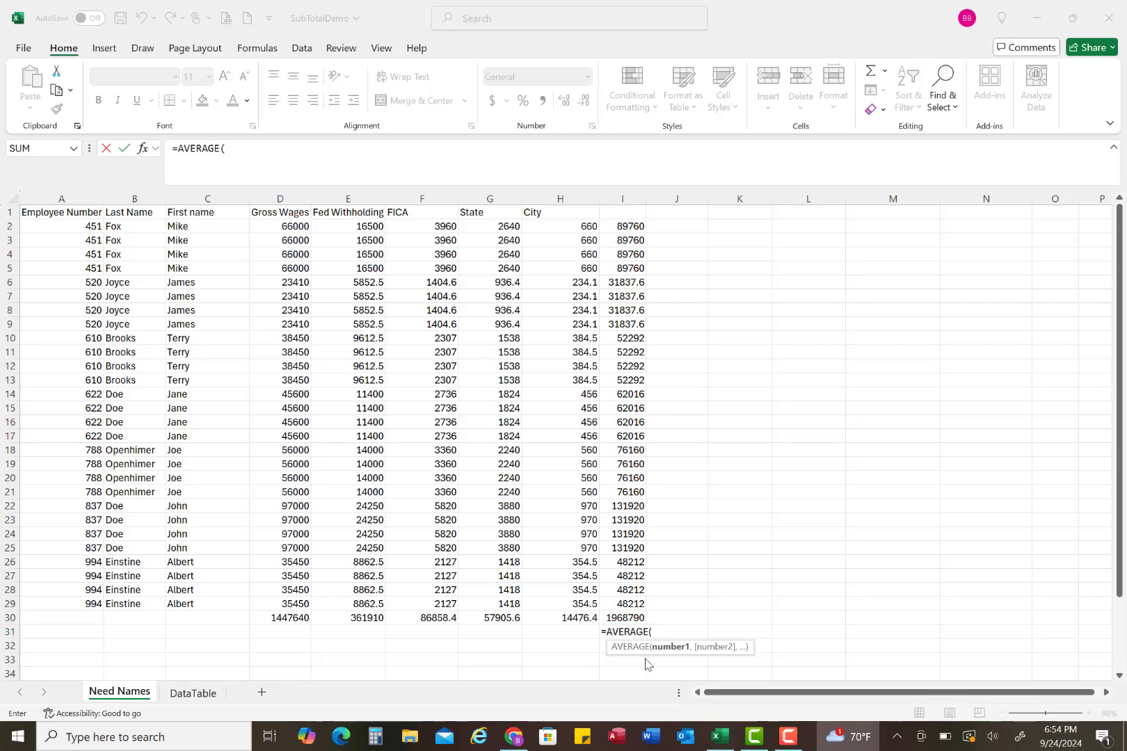
pyautogui.click(629, 225)
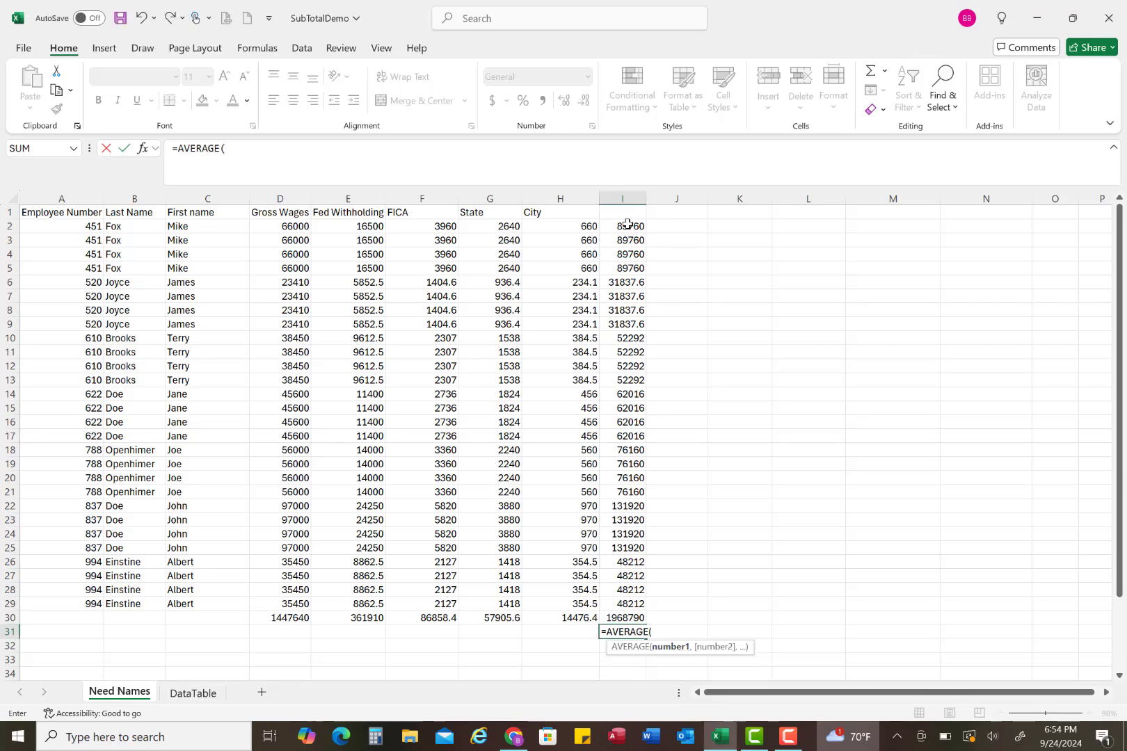
pyautogui.moveTo(627, 224); pyautogui.dragTo(624, 611)
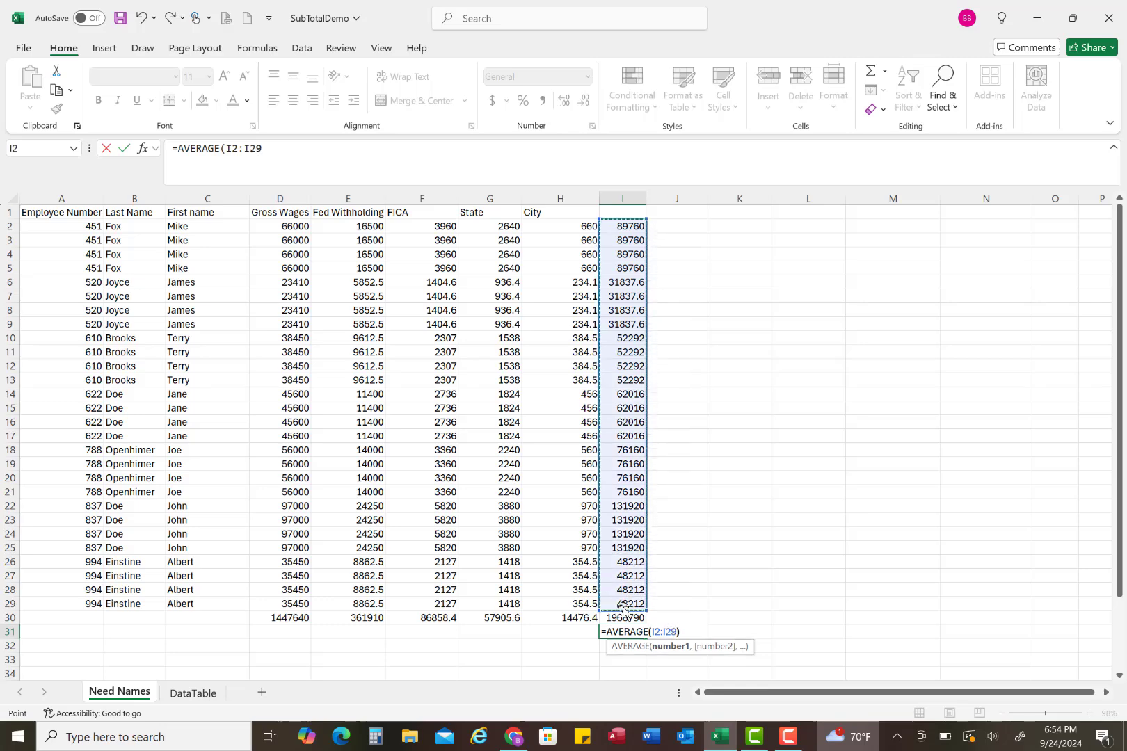
pyautogui.write(')')
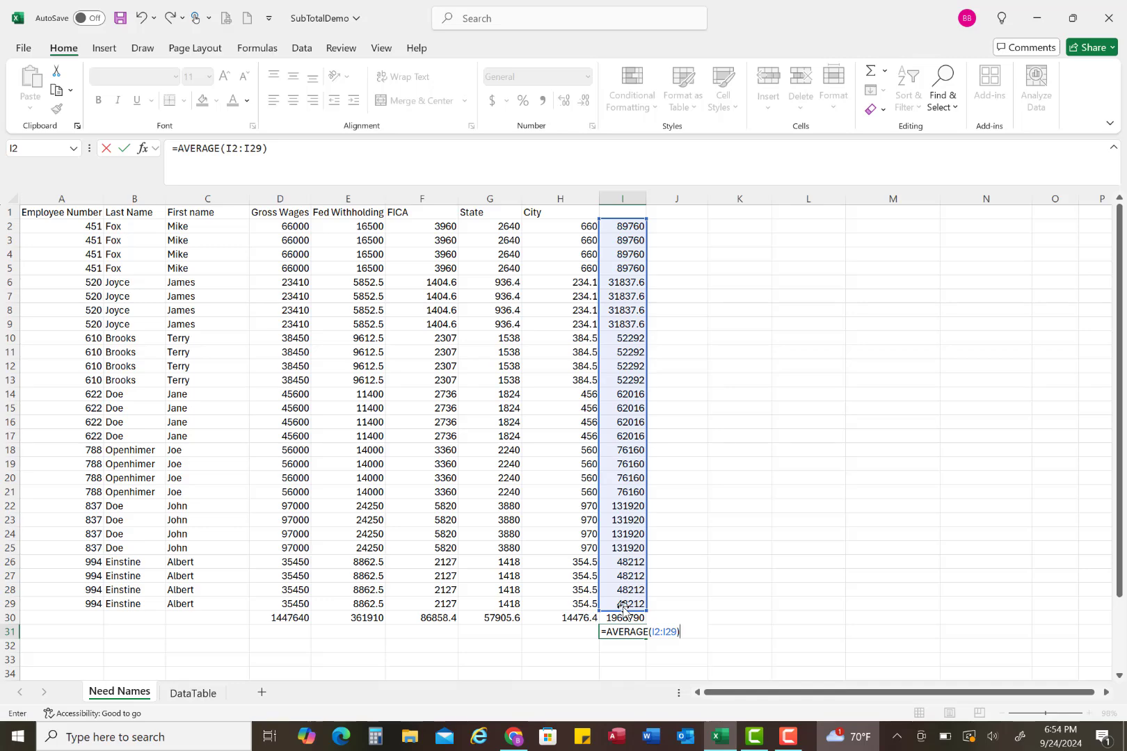
pyautogui.press('Return')
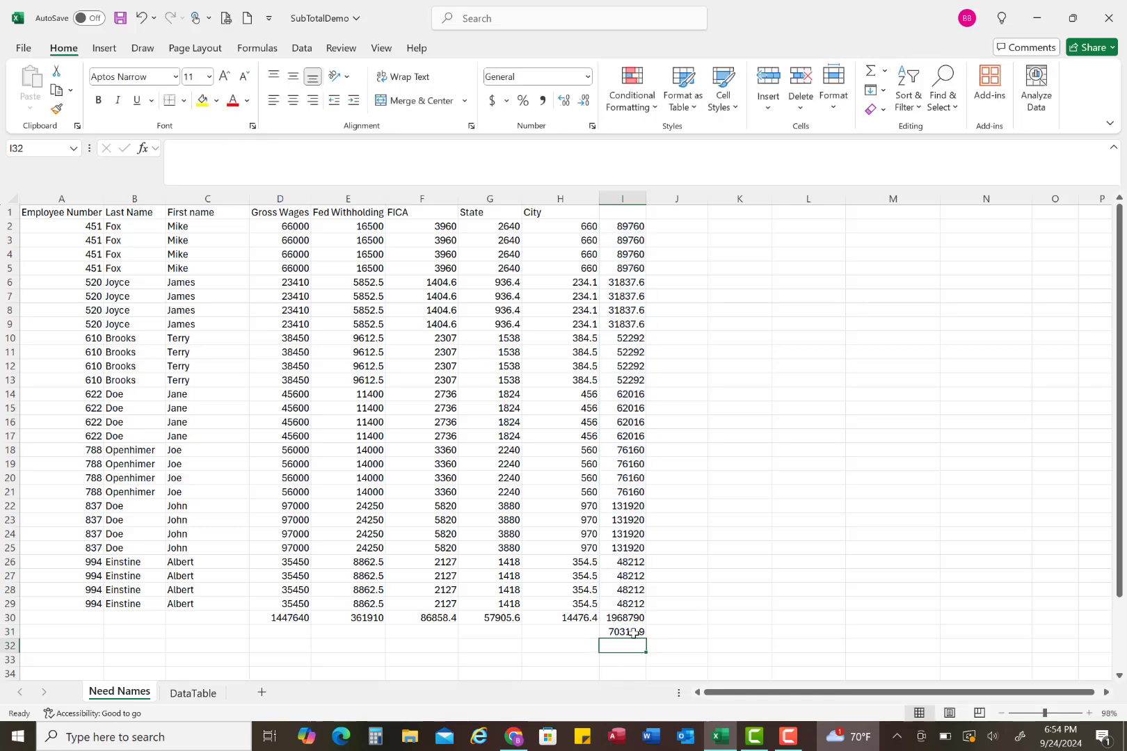
pyautogui.click(634, 634)
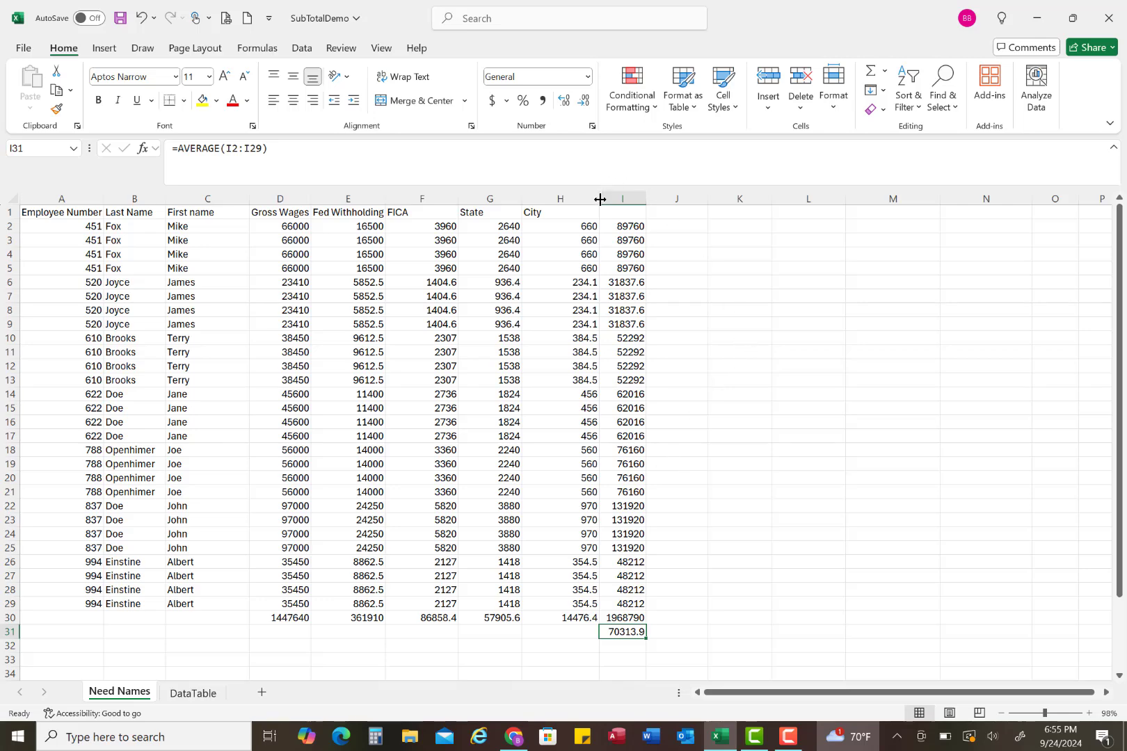
pyautogui.moveTo(600, 199); pyautogui.dragTo(569, 199)
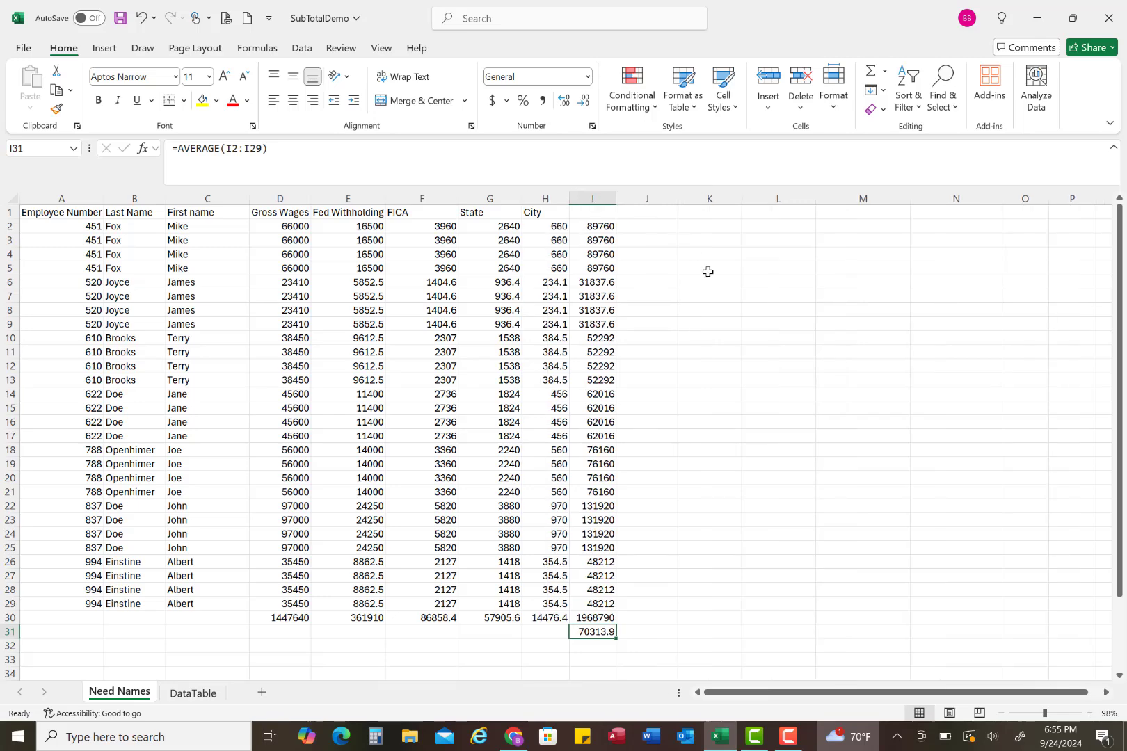